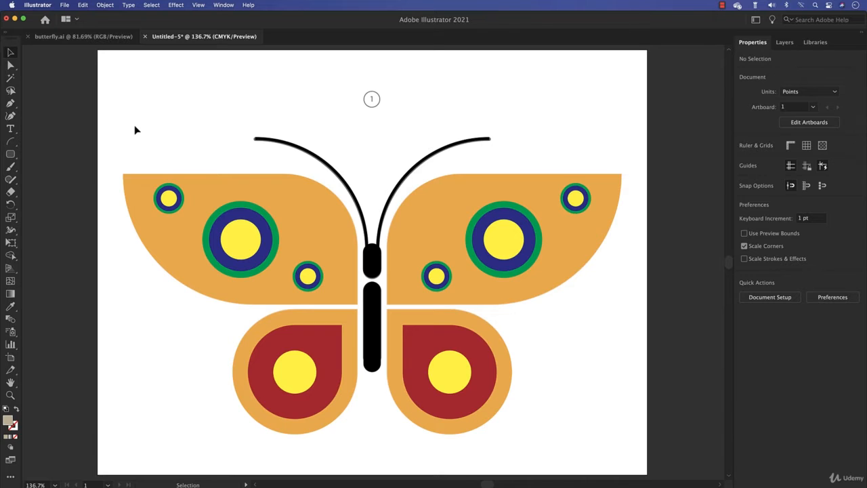
right_click(218, 205)
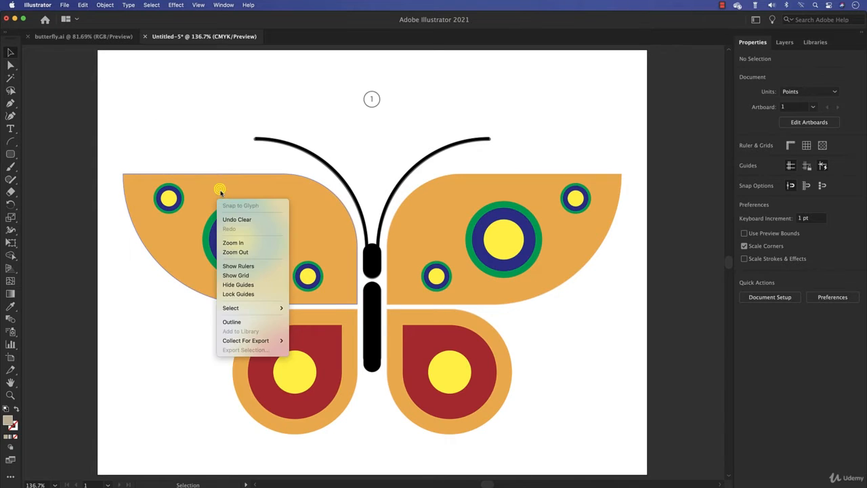
click(12, 258)
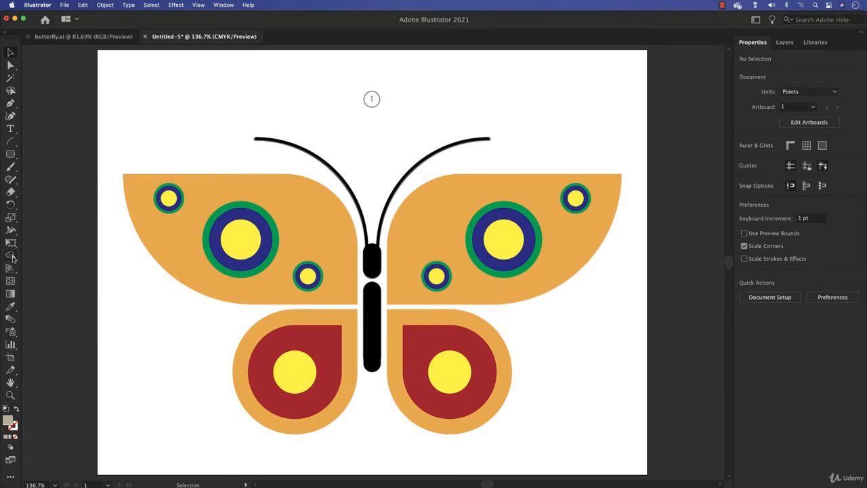
Step: Open Shape Builder-Demo.ai from the Section -2 - Drawing folder and bring the orange shapes on the first artboard into view
click(65, 4)
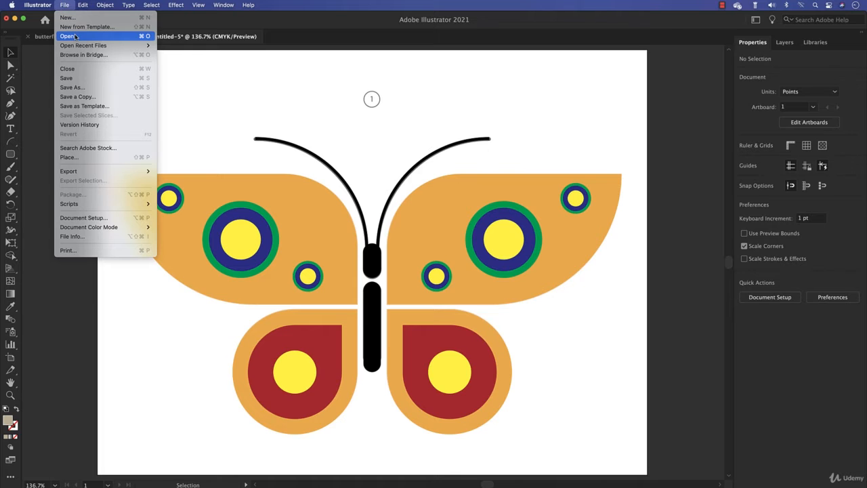
click(76, 36)
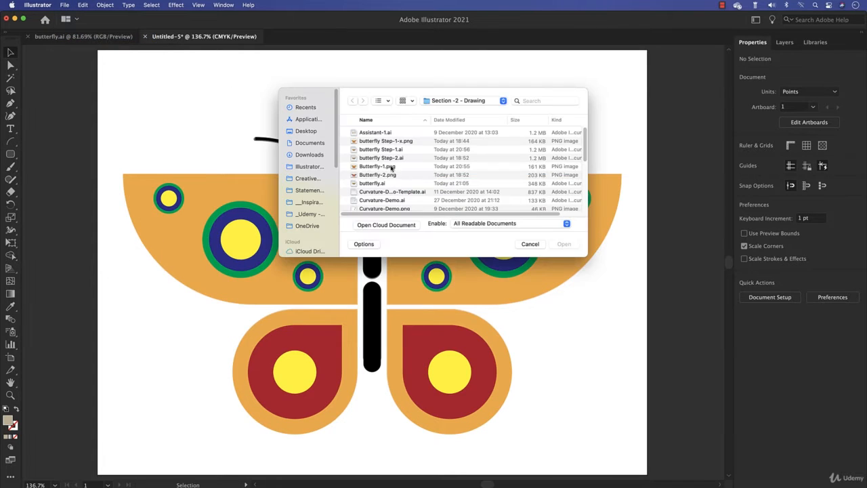
scroll(421, 190, down, 10)
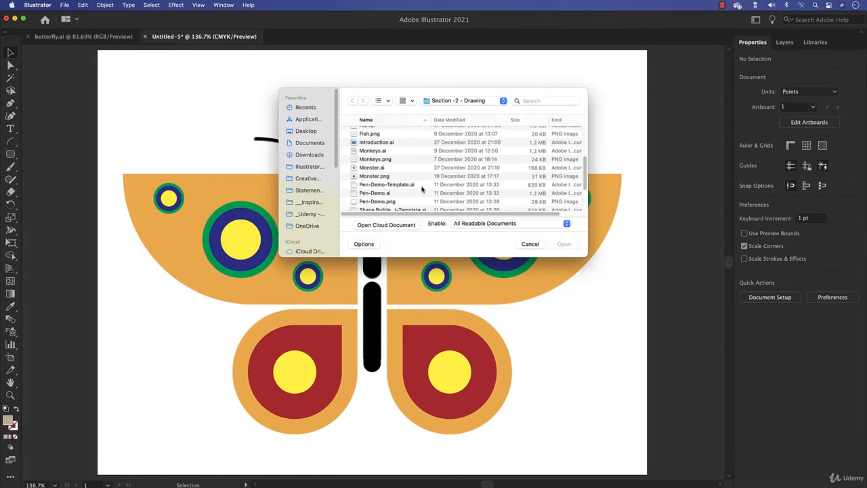
scroll(422, 190, down, 1)
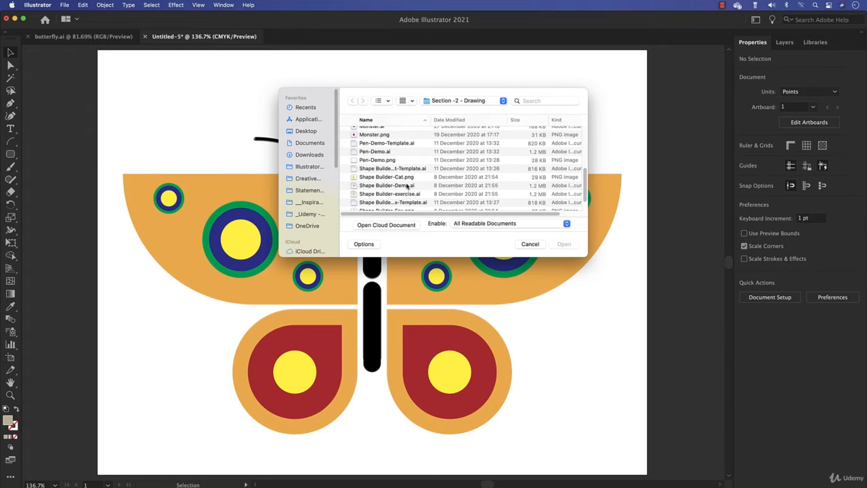
click(407, 185)
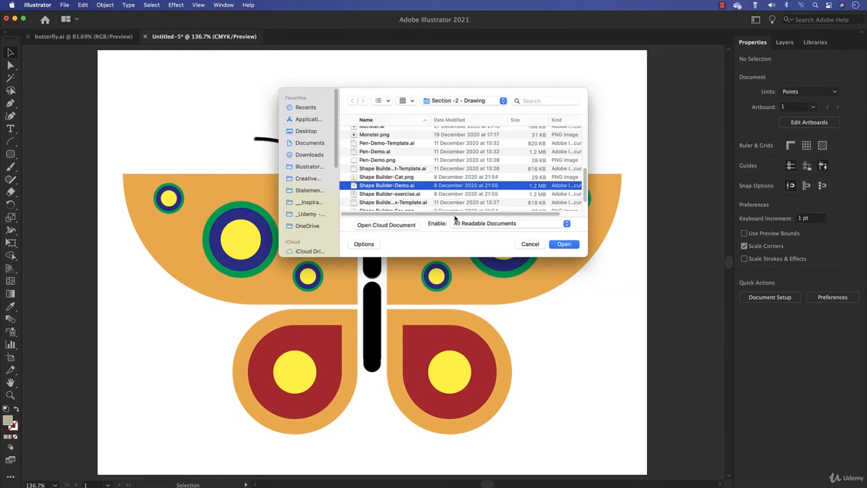
click(565, 244)
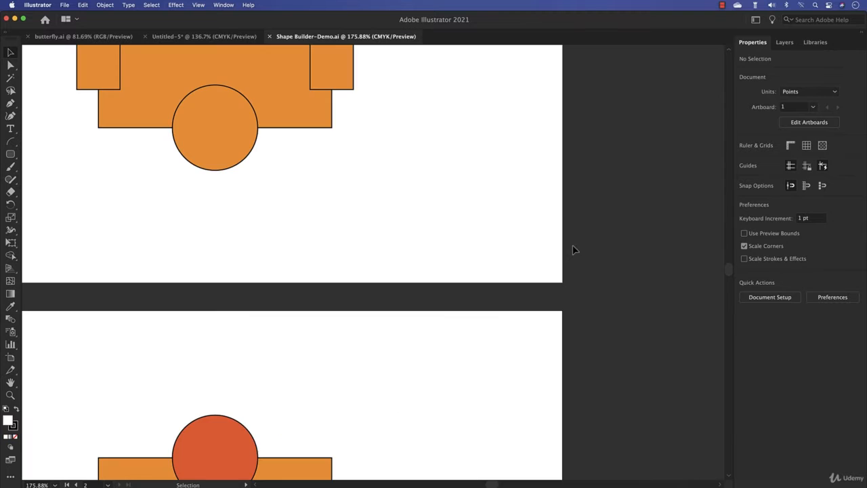
key(space)
drag(263, 104, 368, 372)
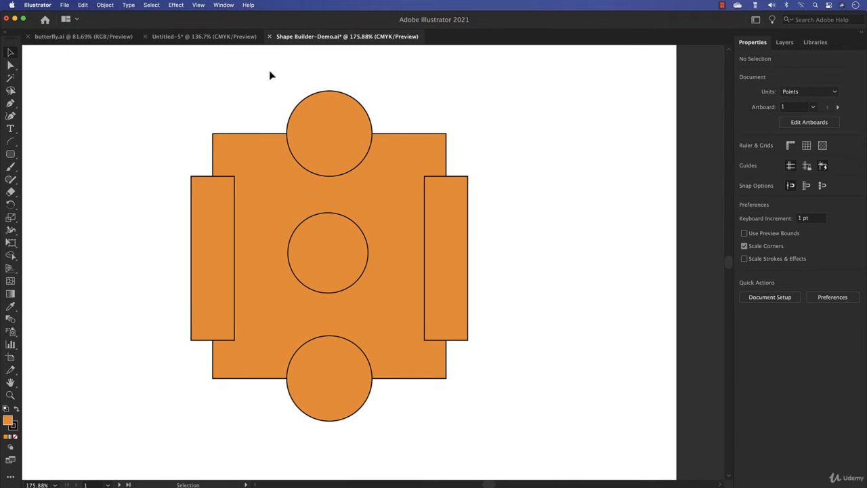
scroll(204, 112, down, 1)
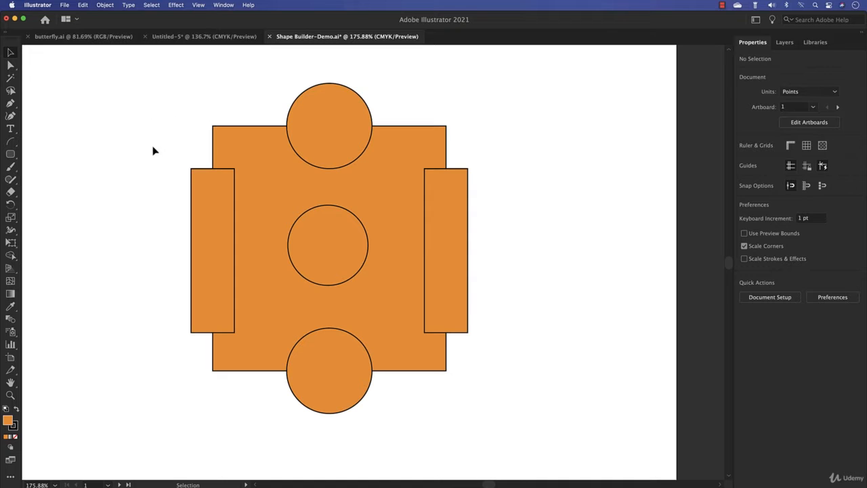
Step: Select all the overlapping orange shapes and activate the Shape Builder tool
click(12, 256)
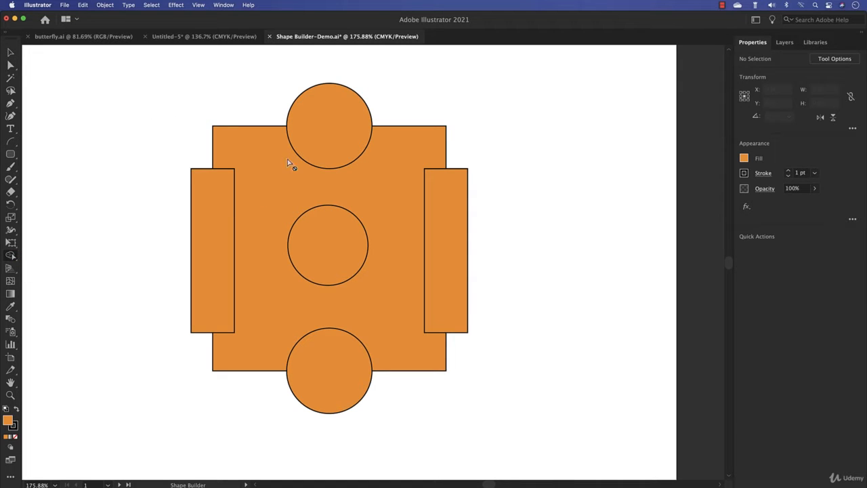
click(437, 93)
click(11, 53)
drag(153, 89, 521, 422)
click(135, 88)
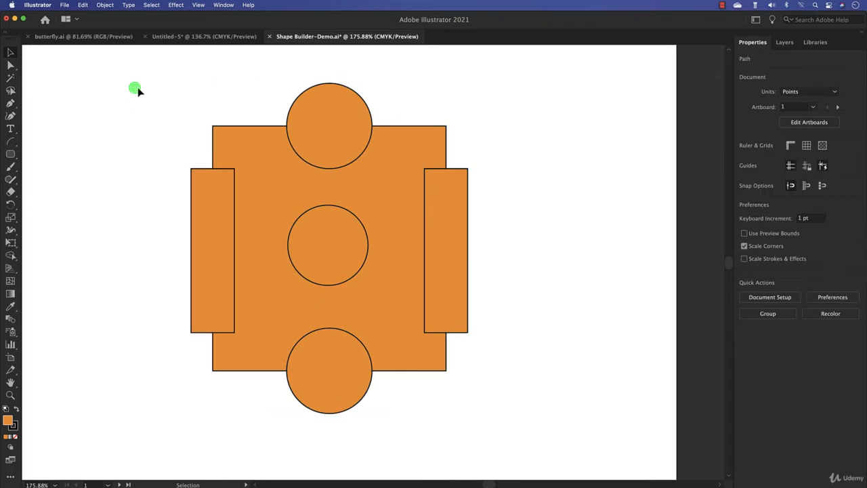
drag(149, 79, 512, 431)
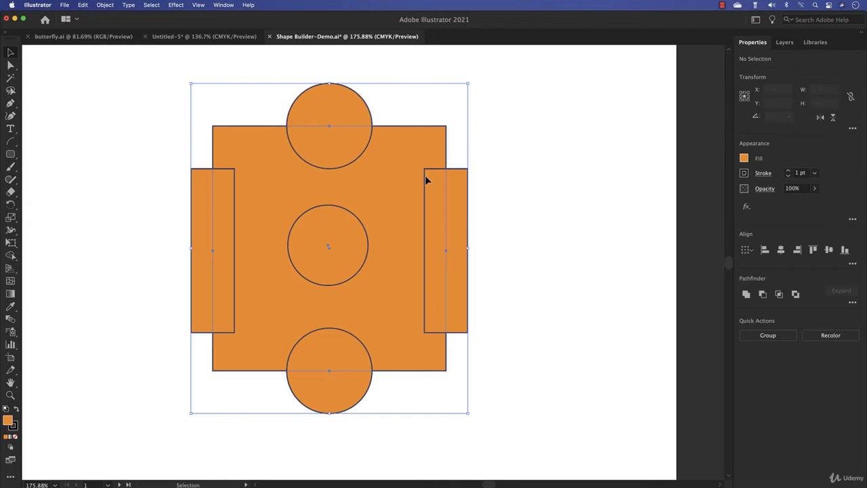
click(11, 255)
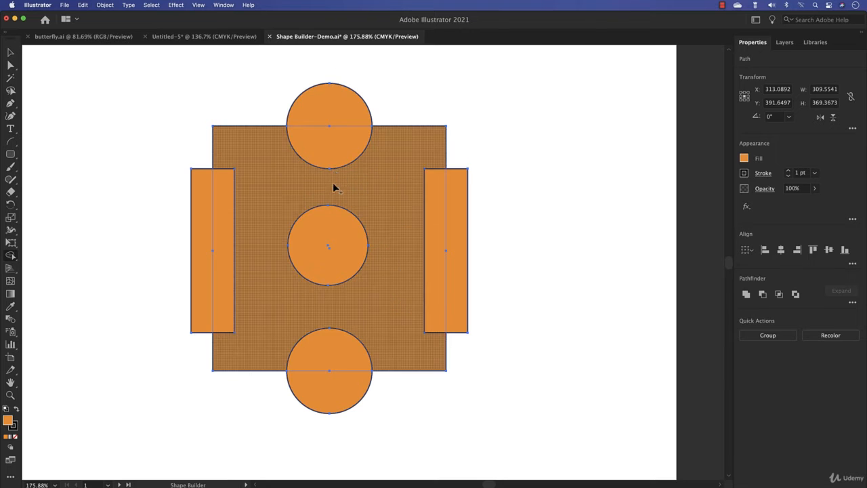
Step: Select only the large rectangle and the upper circle, and merge them into one shape with Shape Builder
click(10, 54)
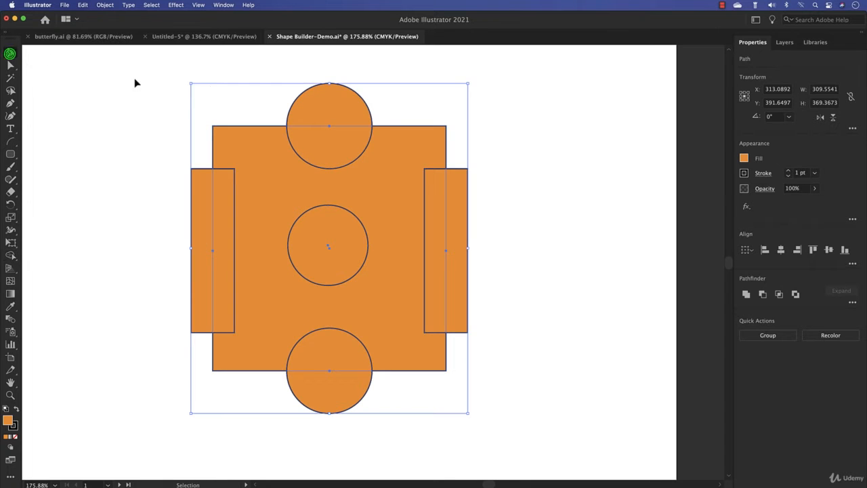
click(194, 68)
drag(259, 87, 322, 196)
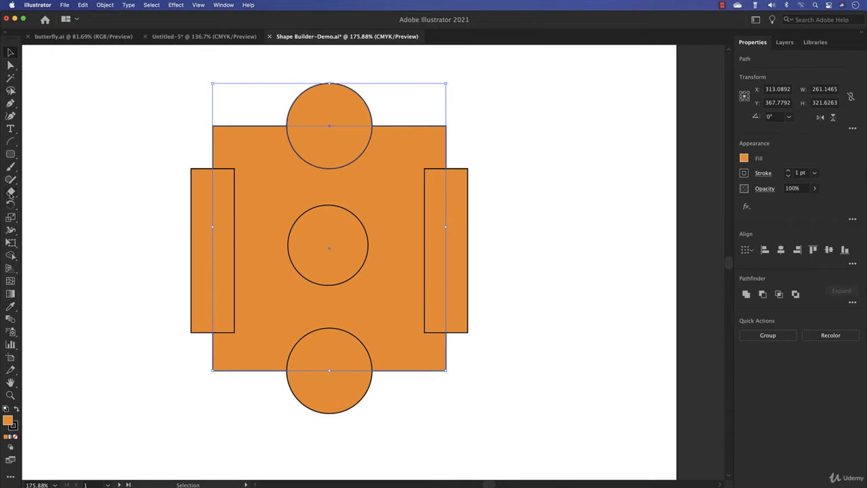
click(10, 256)
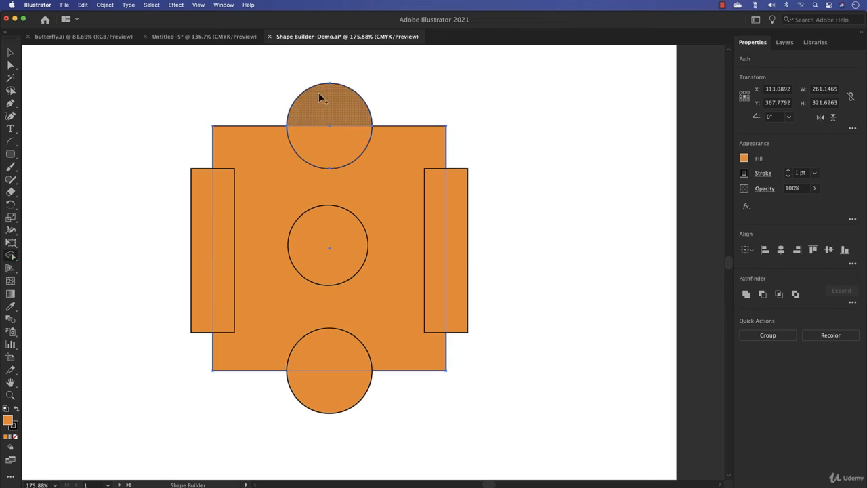
mouse_move(332, 69)
mouse_down()
mouse_move(331, 113)
mouse_move(301, 170)
mouse_move(346, 87)
mouse_up()
mouse_move(286, 190)
mouse_down()
mouse_move(335, 102)
mouse_move(352, 168)
mouse_up()
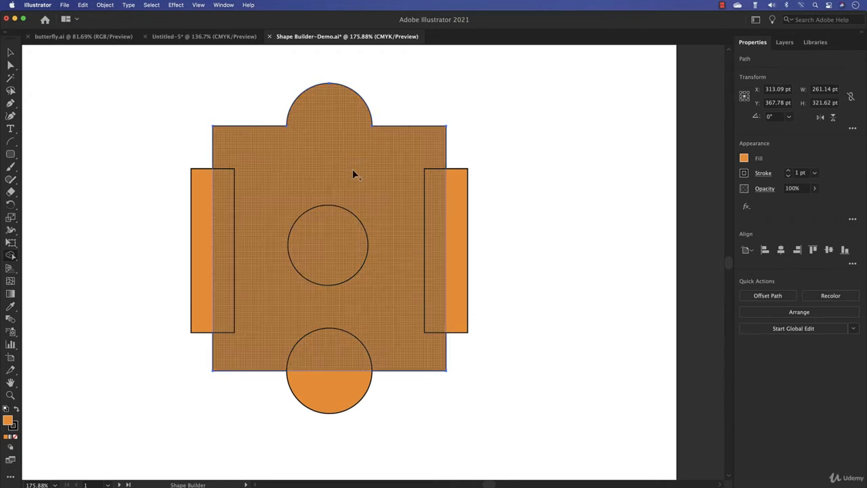
Step: Move the merged rectangle and circle upward to check that they form one piece, and undo the move
click(10, 52)
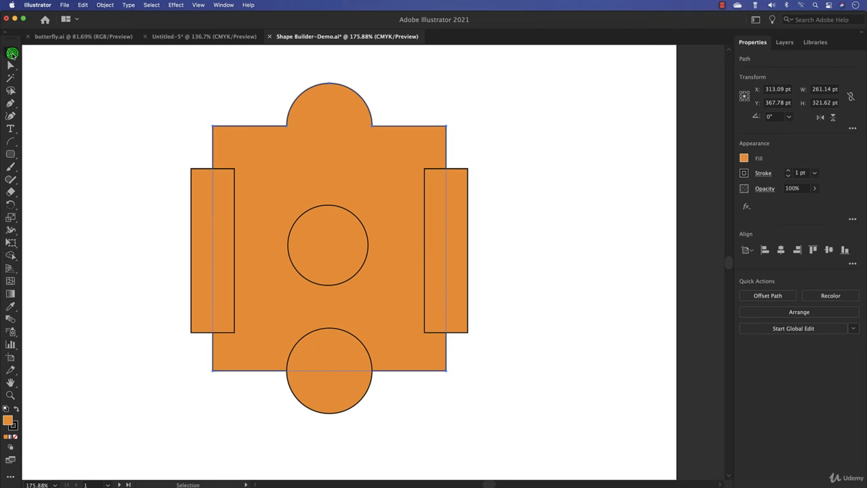
click(491, 105)
click(433, 129)
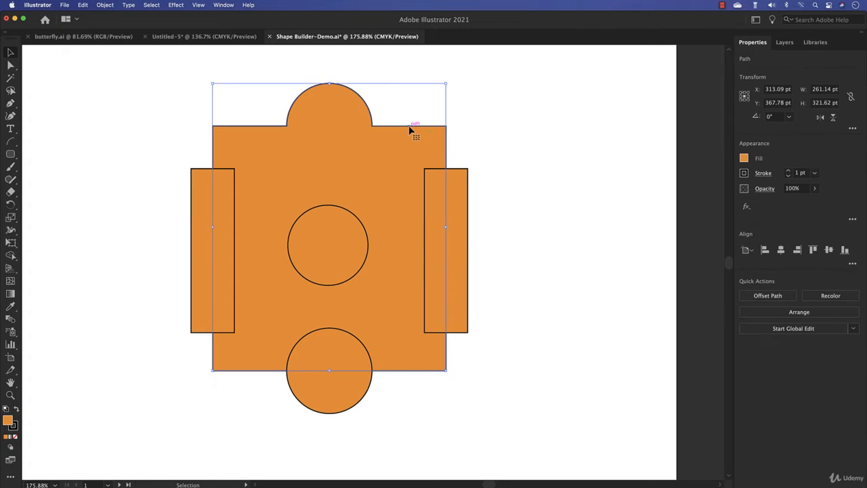
drag(409, 126, 406, 99)
key(super+z)
Step: Select all the shapes and cut out the overlap between the left narrow rectangle and the body with Shape Builder
drag(126, 73, 420, 393)
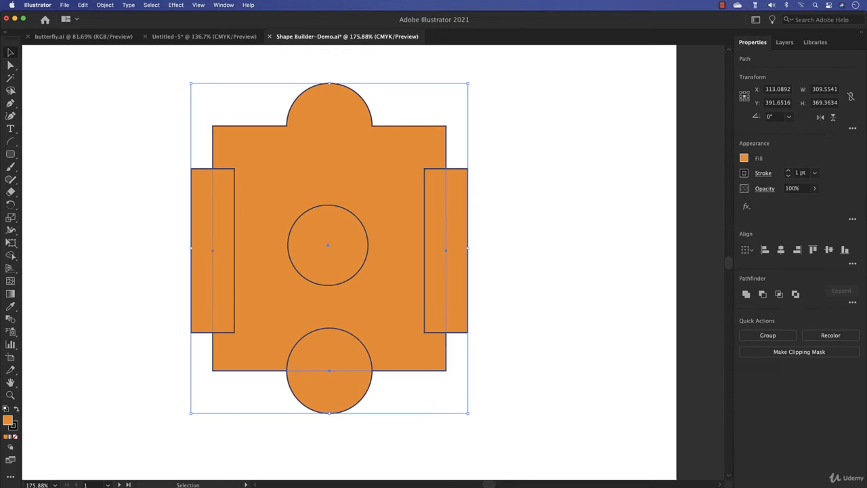
click(10, 255)
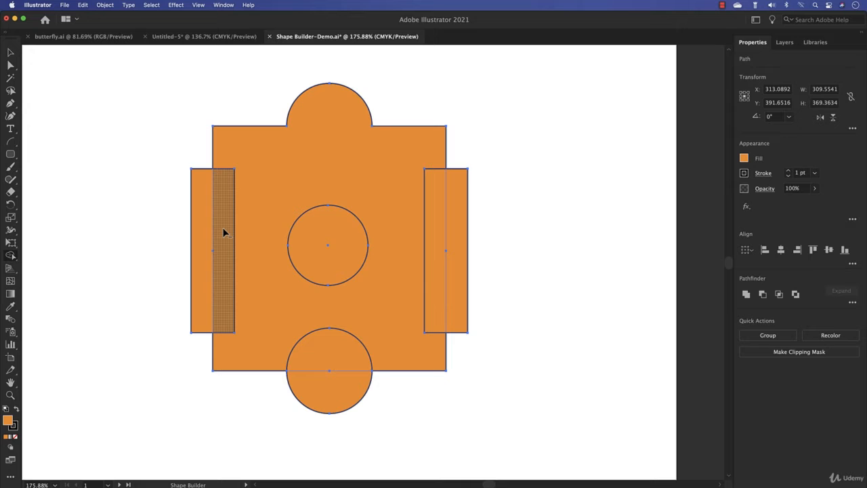
alt+click(224, 233)
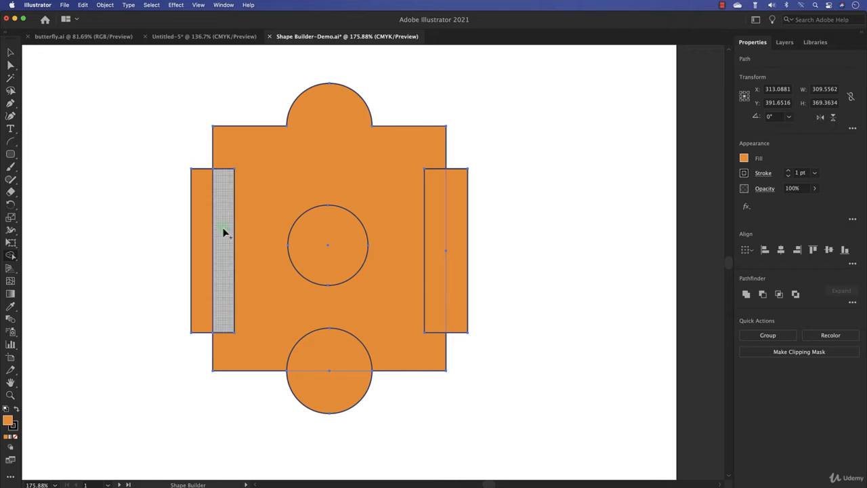
Step: Shift all the shapes together about 10 pt left and 6 pt up, and clear the selection
click(11, 53)
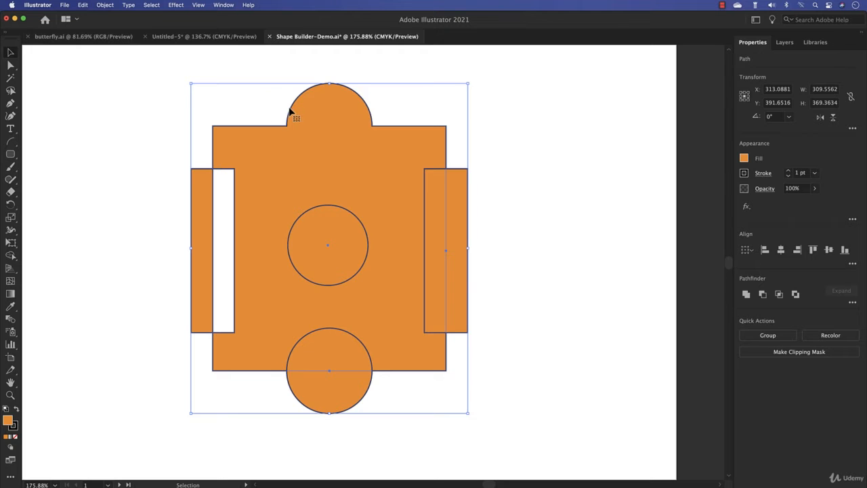
mouse_move(290, 106)
mouse_down()
mouse_move(340, 112)
mouse_move(282, 100)
mouse_move(311, 111)
mouse_move(275, 108)
mouse_move(290, 100)
mouse_move(294, 107)
mouse_move(280, 110)
mouse_up()
click(89, 104)
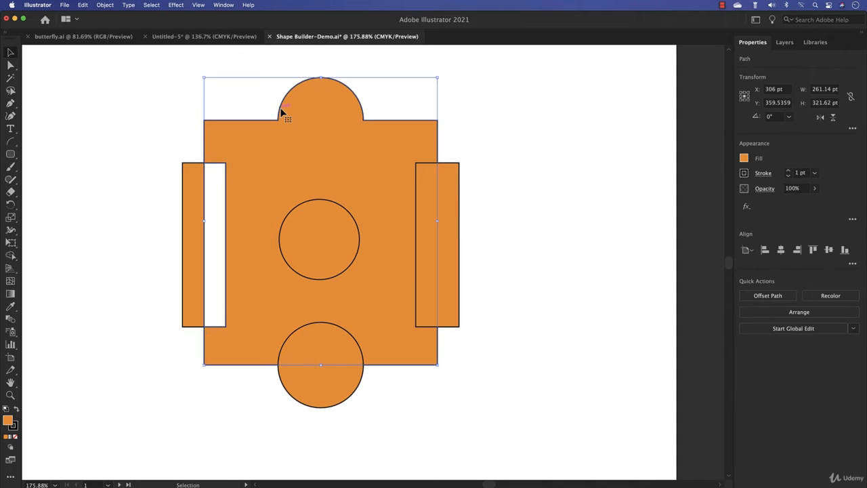
click(519, 145)
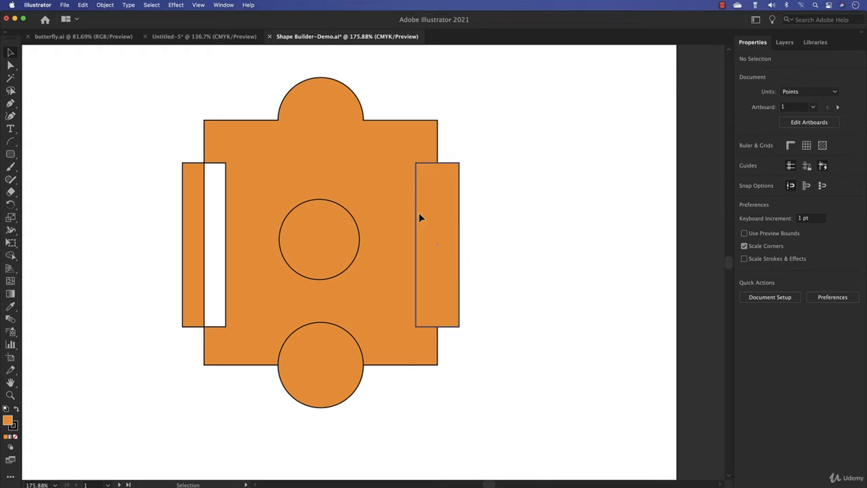
Step: Select all the shapes and merge the right narrow rectangle's overlapping part into the body with Shape Builder
drag(156, 89, 529, 418)
key(shift+m)
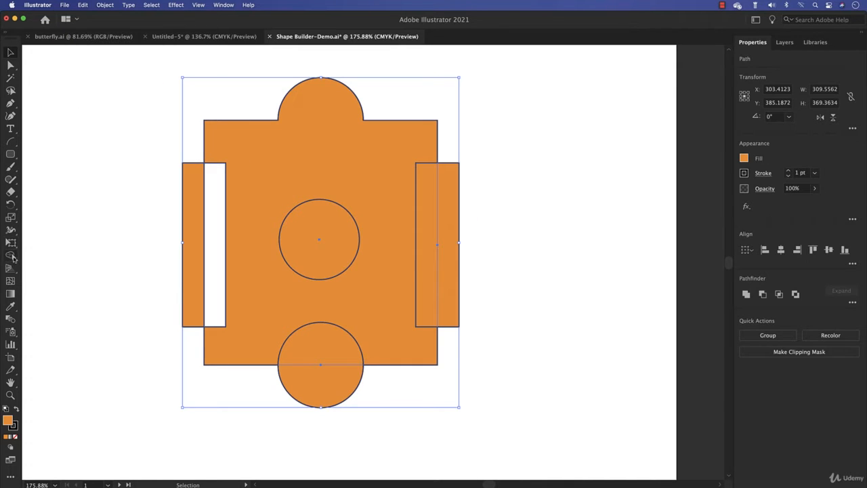
click(429, 247)
drag(429, 249, 409, 250)
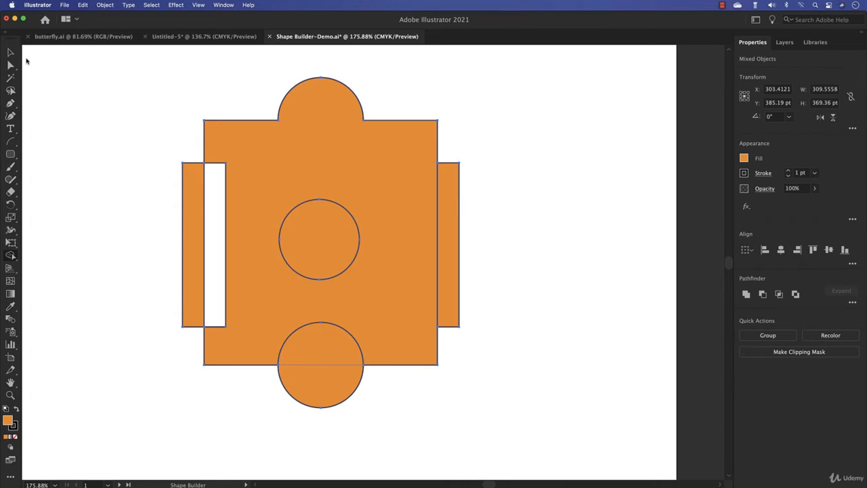
Step: Move the remaining right strip and the body apart to check that they are separate, and undo both moves
click(10, 52)
click(525, 167)
click(458, 181)
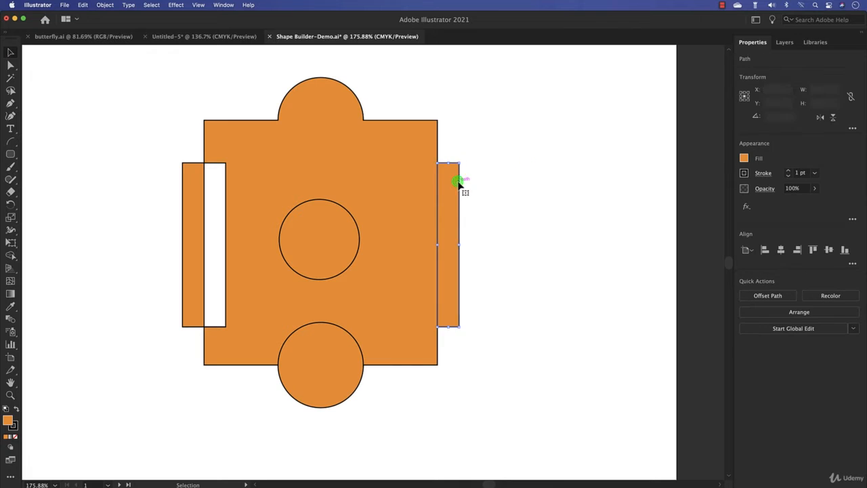
drag(458, 180, 539, 181)
click(434, 192)
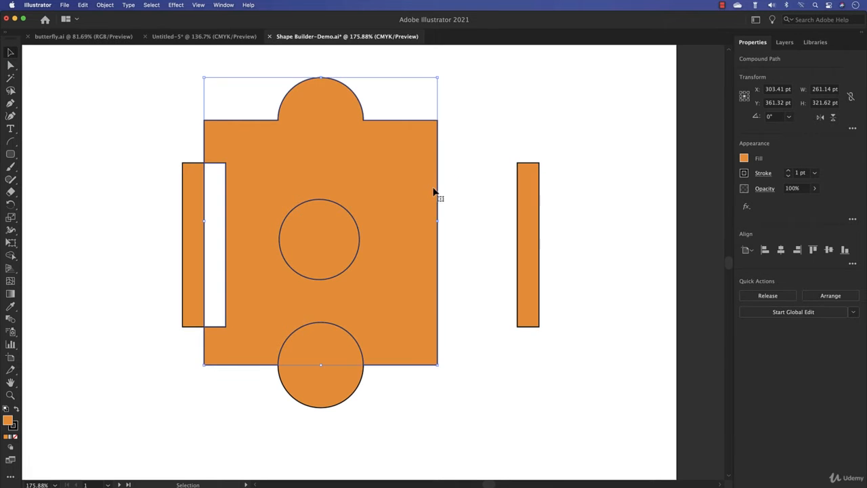
drag(437, 188, 423, 188)
key(super+z)
key(super+z)
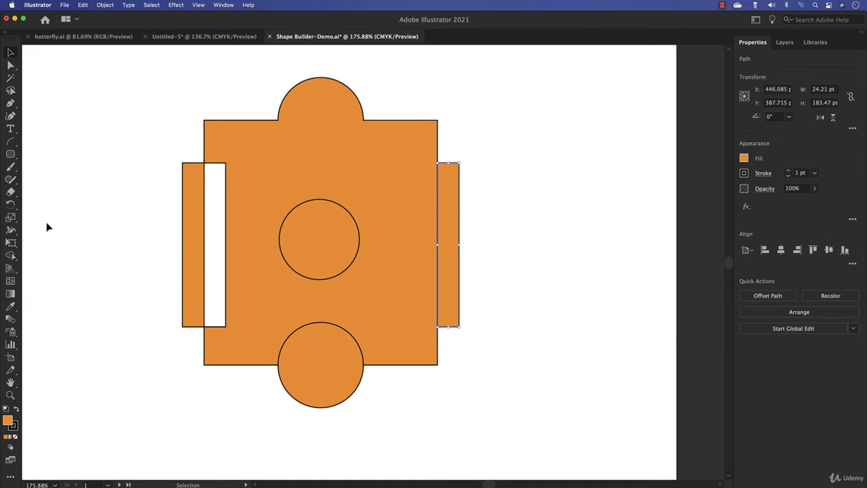
Step: Select all the shapes and cut the bottom circle and the centre circle out of the body with Shape Builder
click(11, 256)
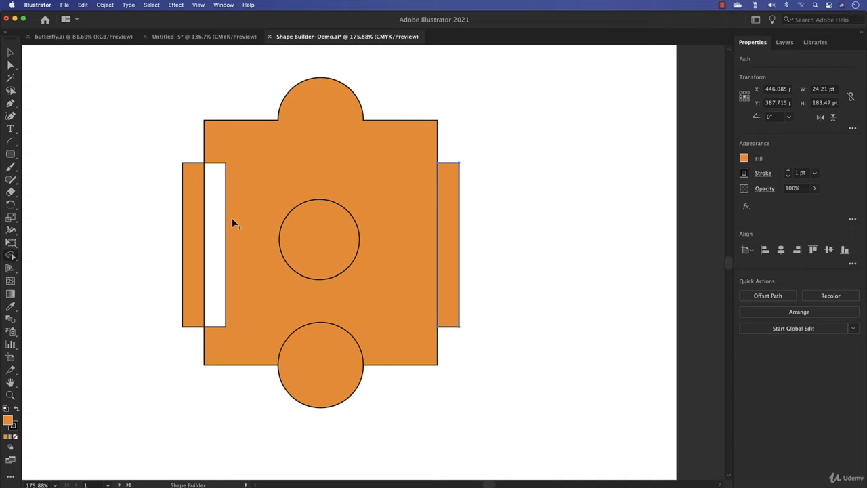
key(v)
drag(146, 76, 540, 440)
key(shift+m)
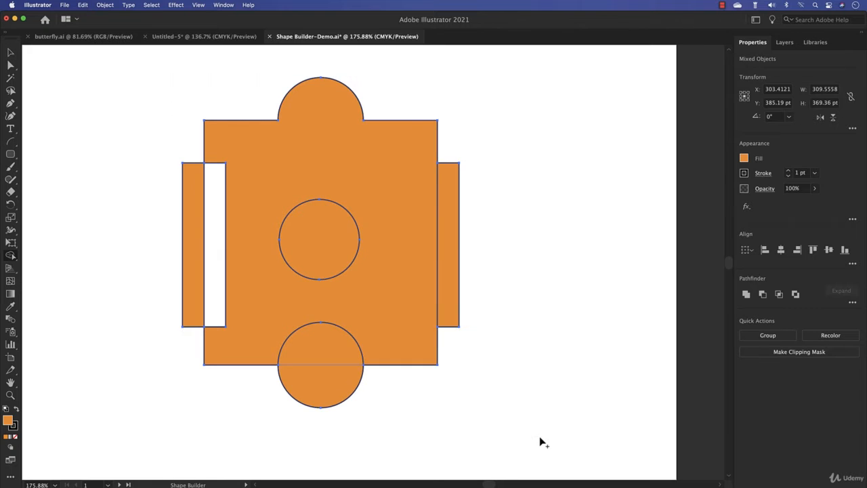
key(v)
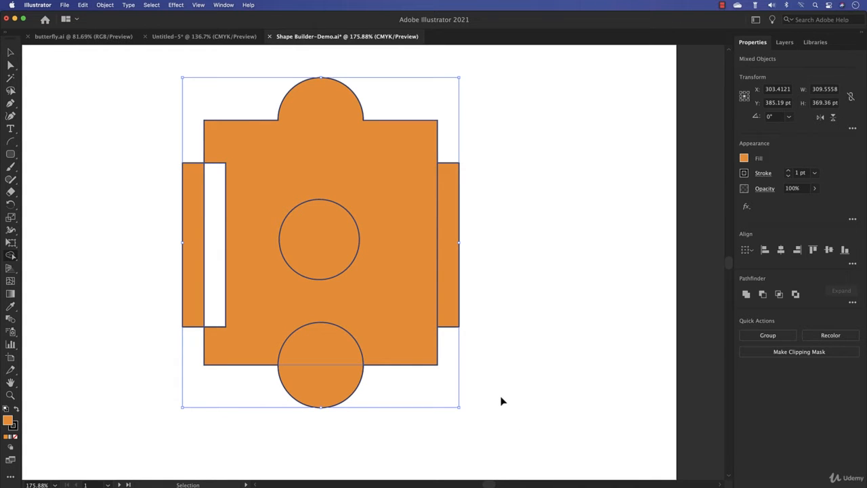
key(shift+m)
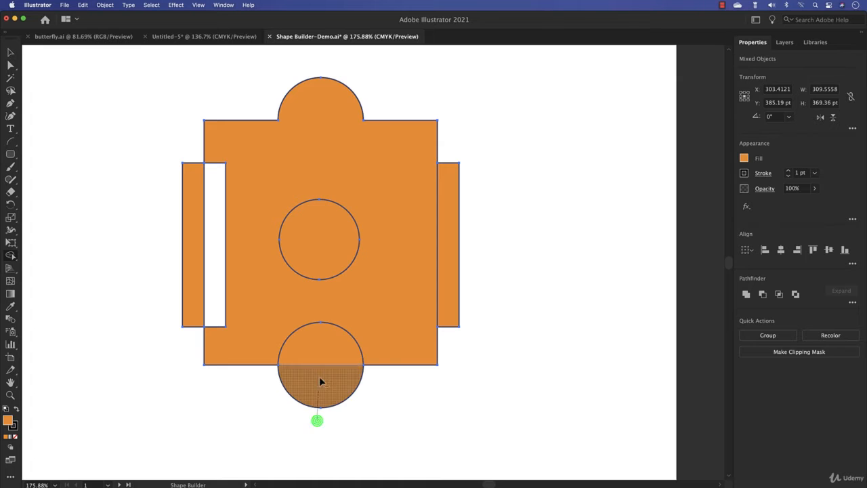
drag(319, 378, 323, 355)
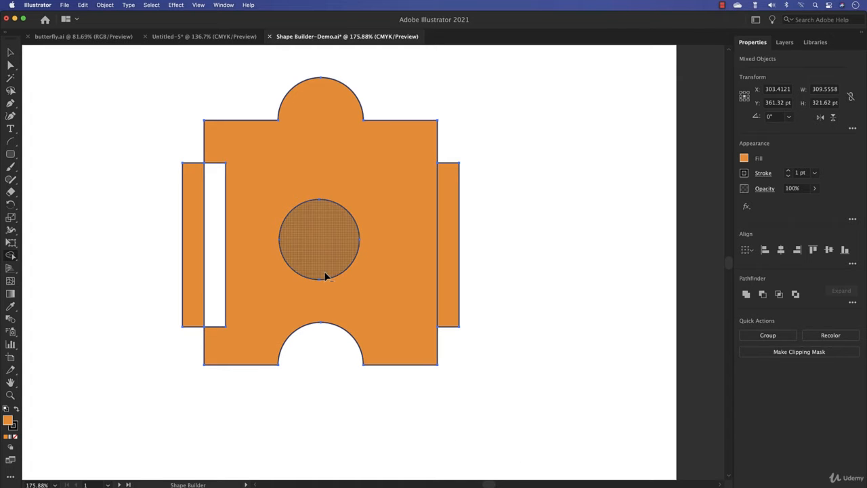
alt+click(323, 259)
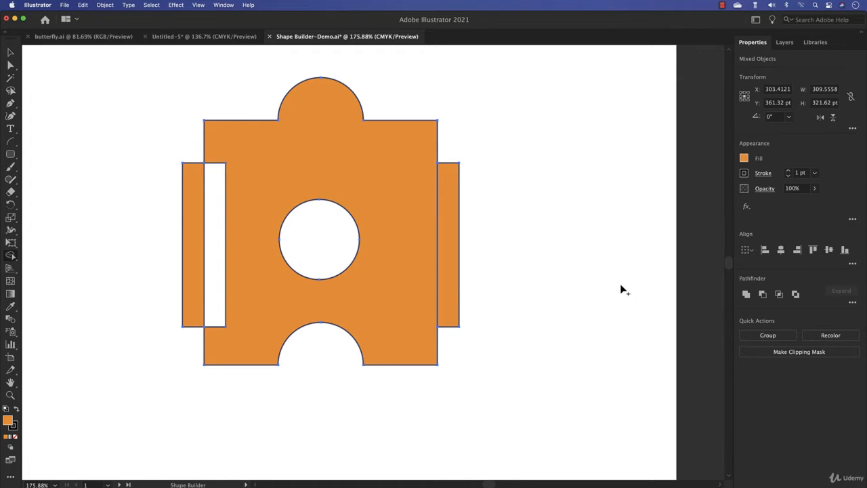
Step: Shift all the shapes together about 28 pt left and 9 pt up, and clear the selection
click(10, 52)
drag(363, 105, 348, 76)
click(517, 136)
Step: Move the body and both side strips apart, place the strips like legs at the body's lower edge, and undo these moves
drag(430, 165, 379, 299)
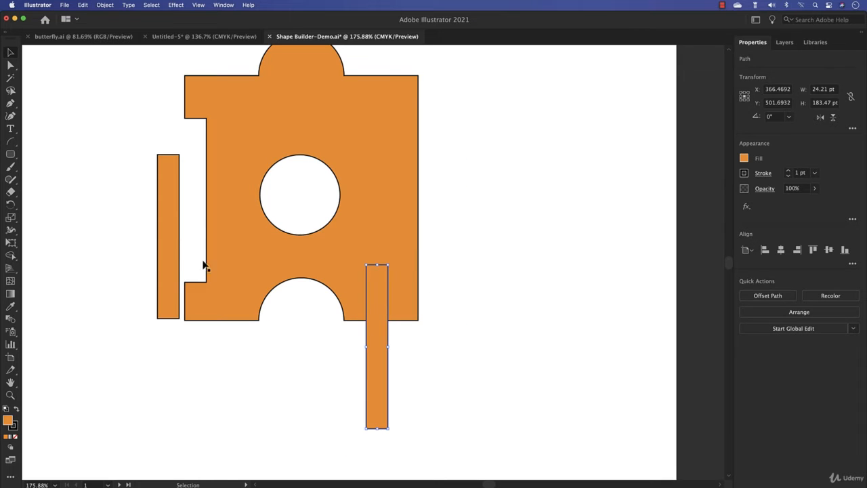
drag(166, 263, 234, 350)
drag(380, 383, 383, 354)
click(496, 332)
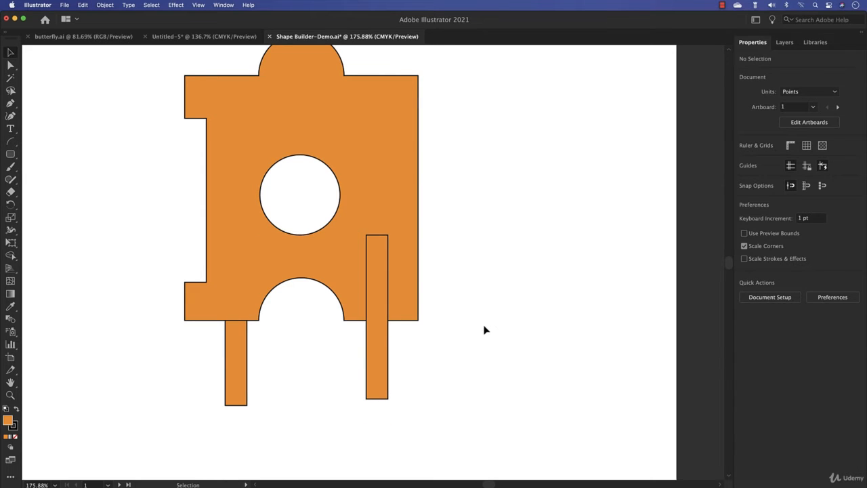
click(370, 343)
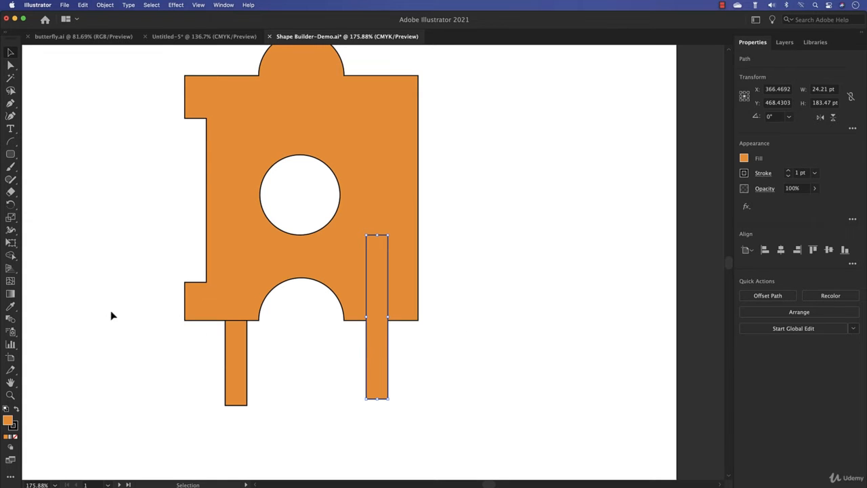
key(super+z)
key(super+z)
key(super+z)
key(super+z)
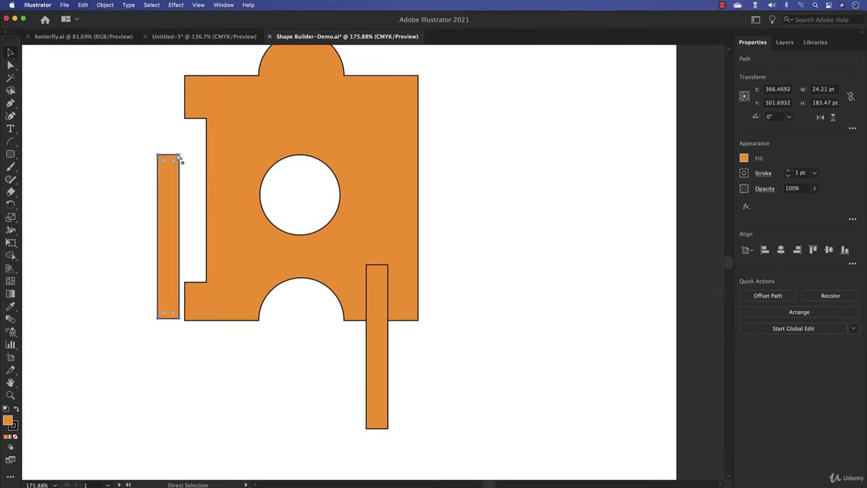
key(super+z)
Step: Select all the shapes and reset the Shape Builder tool options so colour is picked from Color Swatches
key(v)
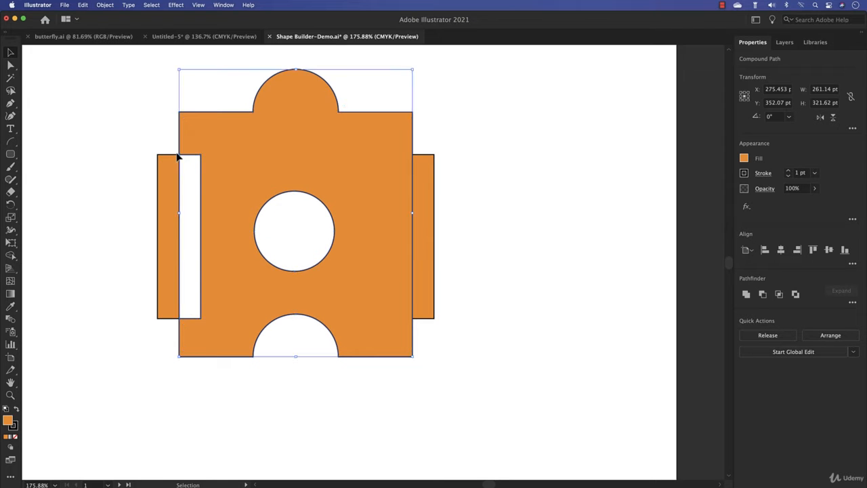
drag(113, 96, 508, 376)
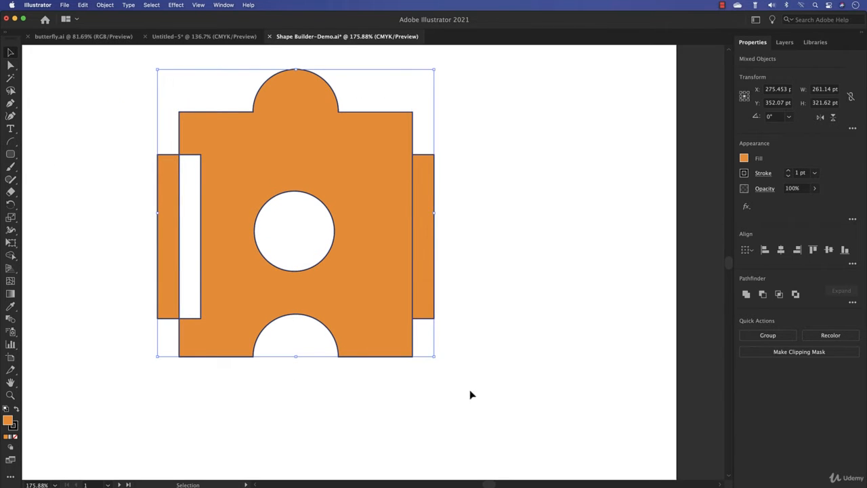
double_click(10, 257)
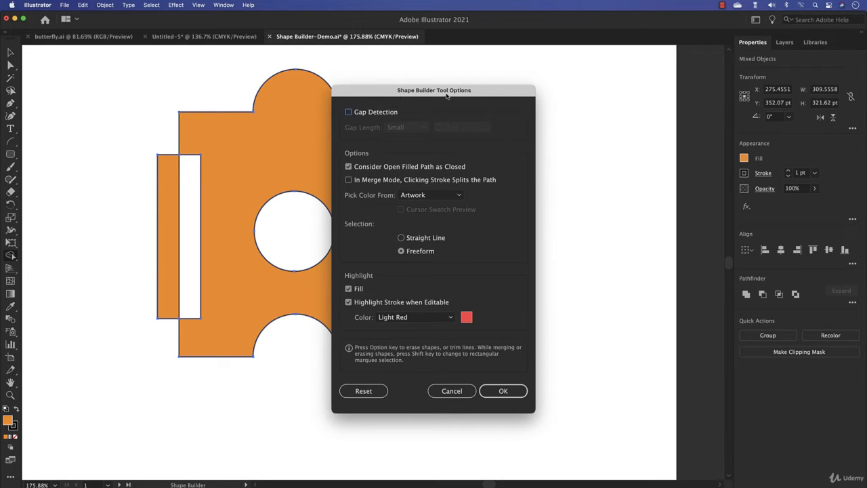
click(373, 393)
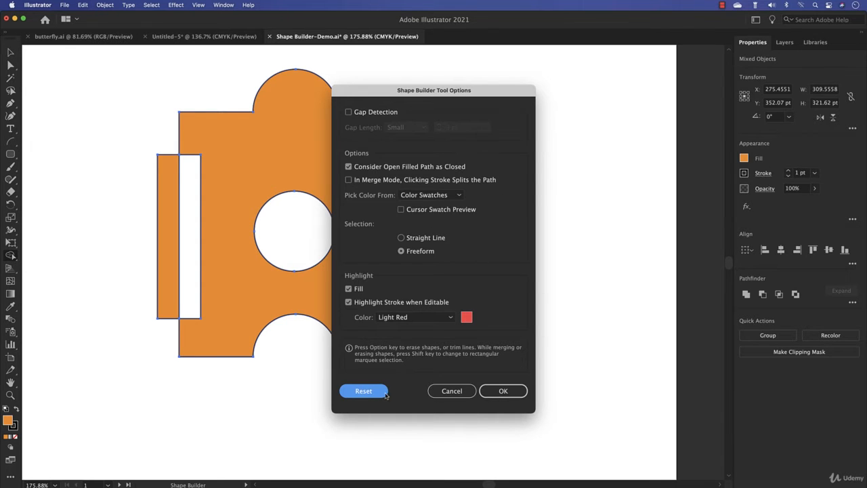
click(505, 391)
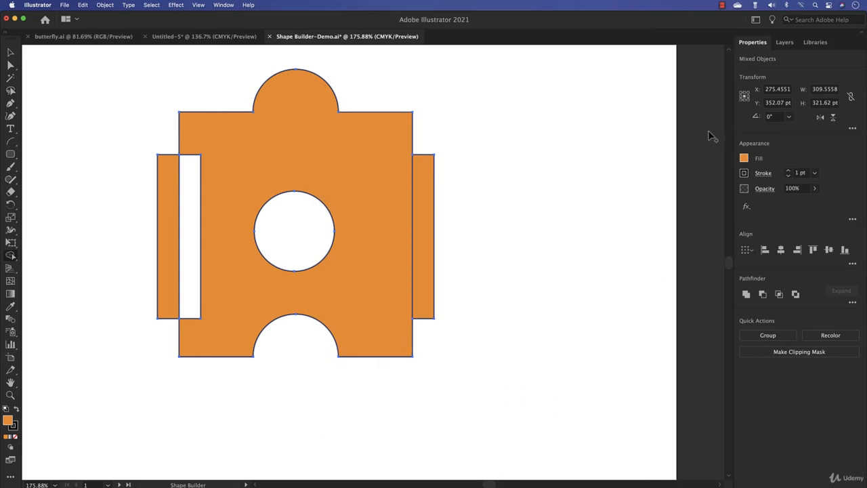
Step: Choose a red fill swatch and recolour the right strip with it using Shape Builder
click(745, 159)
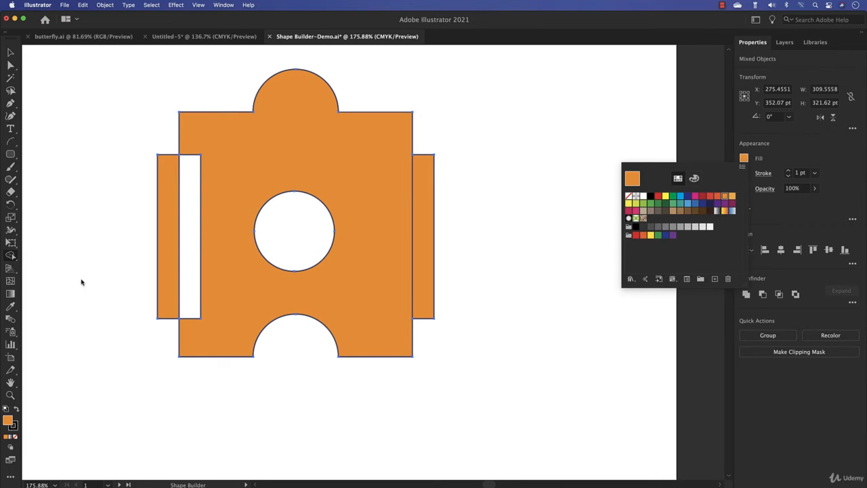
click(56, 277)
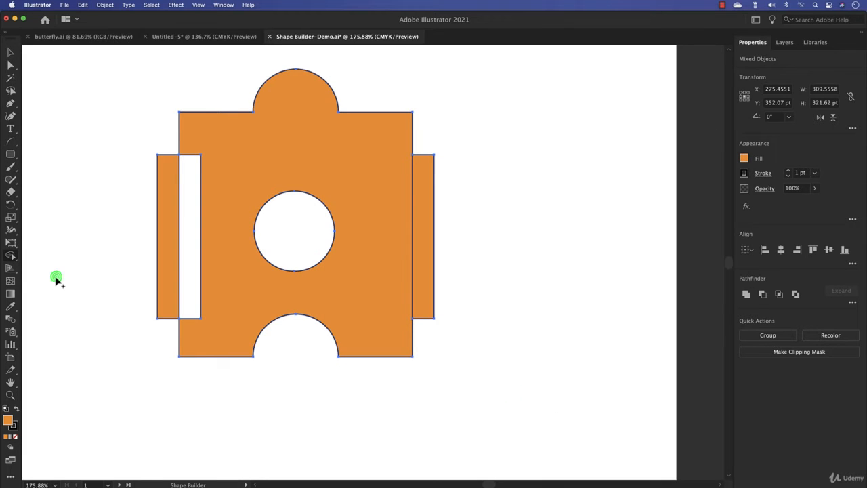
click(13, 256)
click(743, 161)
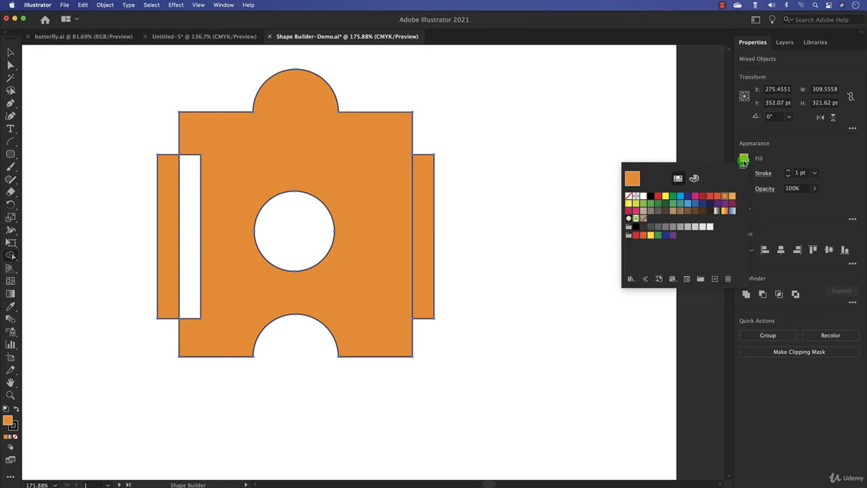
click(710, 197)
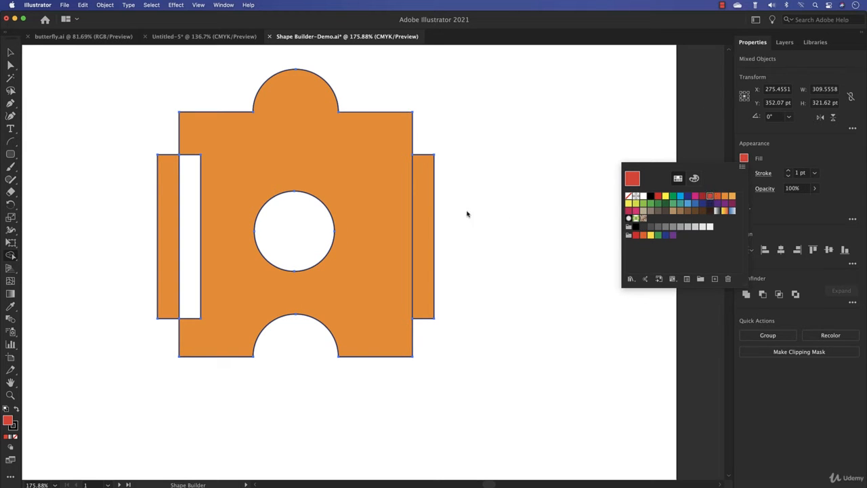
click(548, 221)
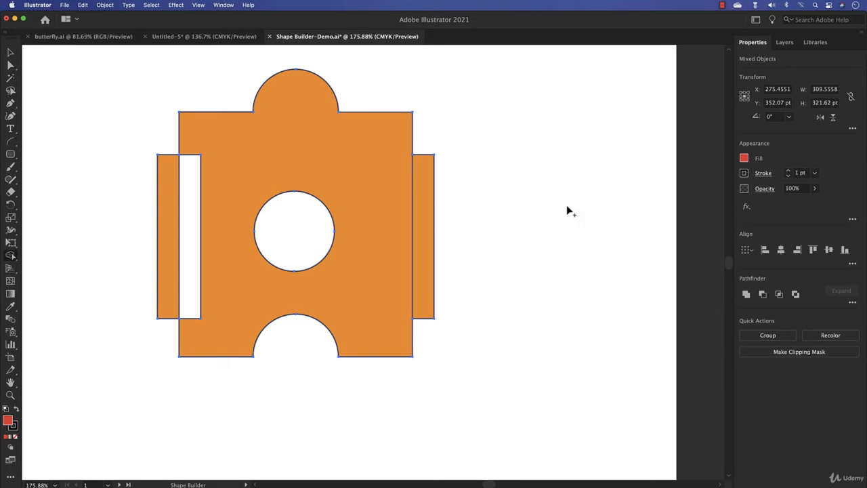
click(419, 231)
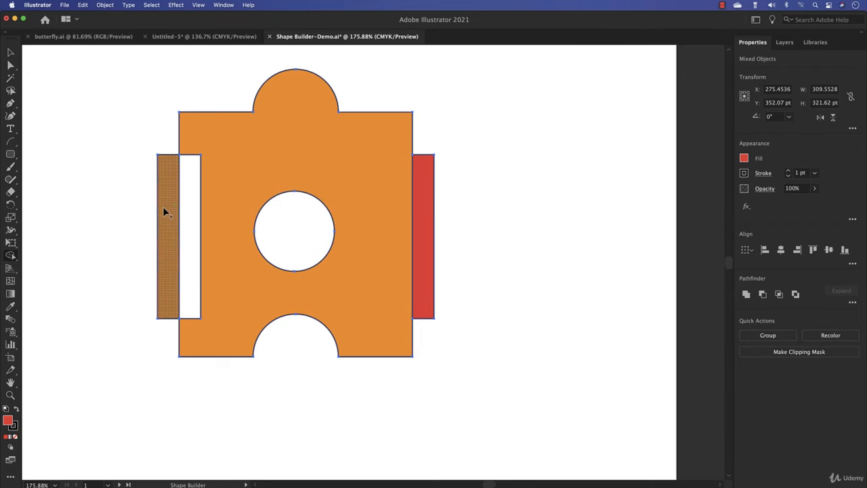
Step: Merge the left strip with the gap beside it, and the centre hole with the body, in red with Shape Builder
drag(164, 212, 184, 214)
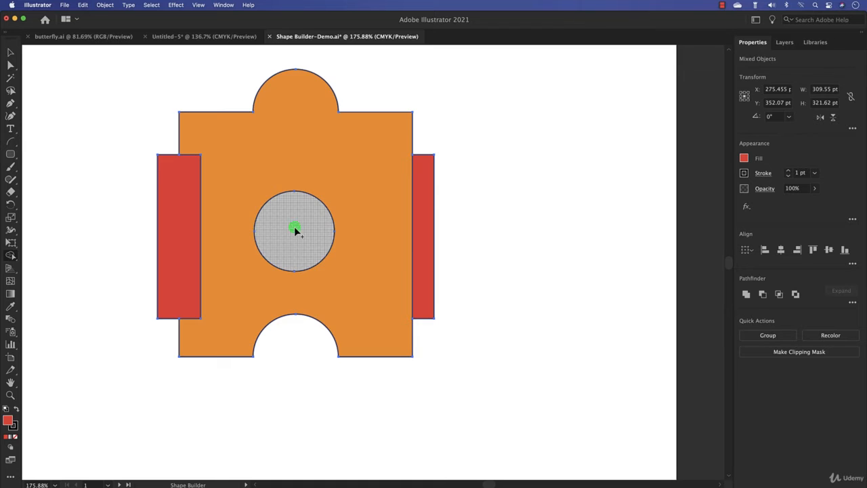
drag(296, 230, 296, 283)
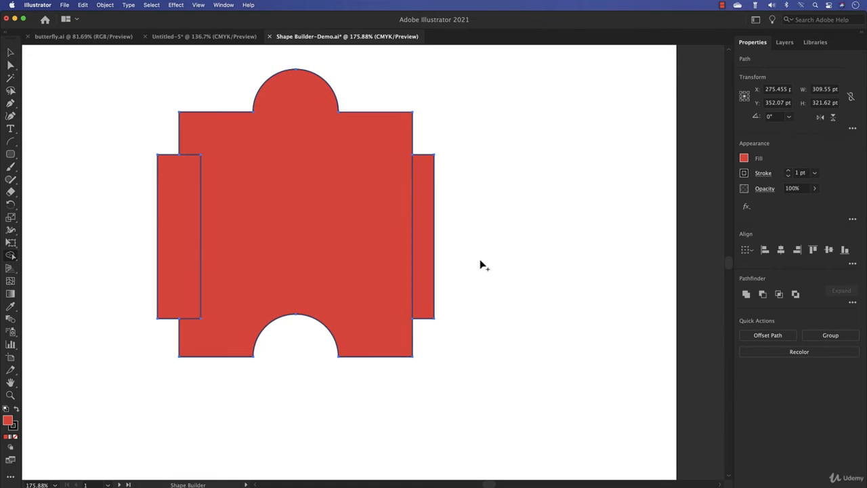
Step: Choose an orange fill swatch and recolour the right strip orange with Shape Builder
click(745, 159)
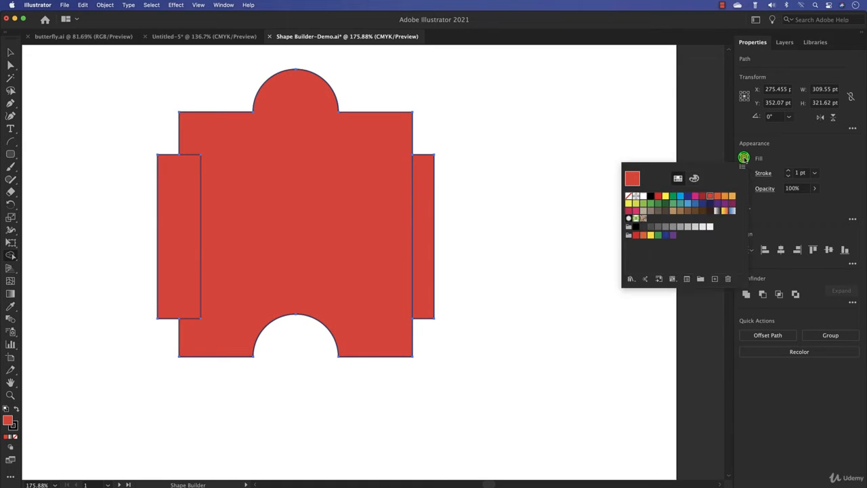
click(728, 201)
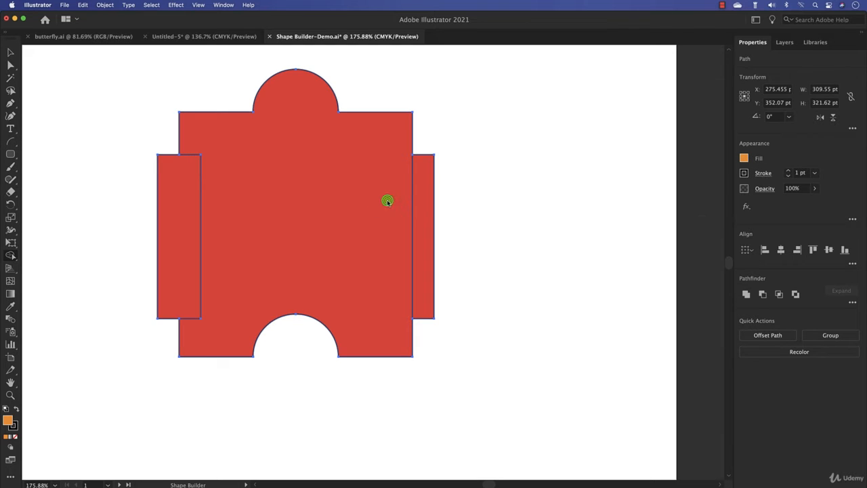
click(419, 214)
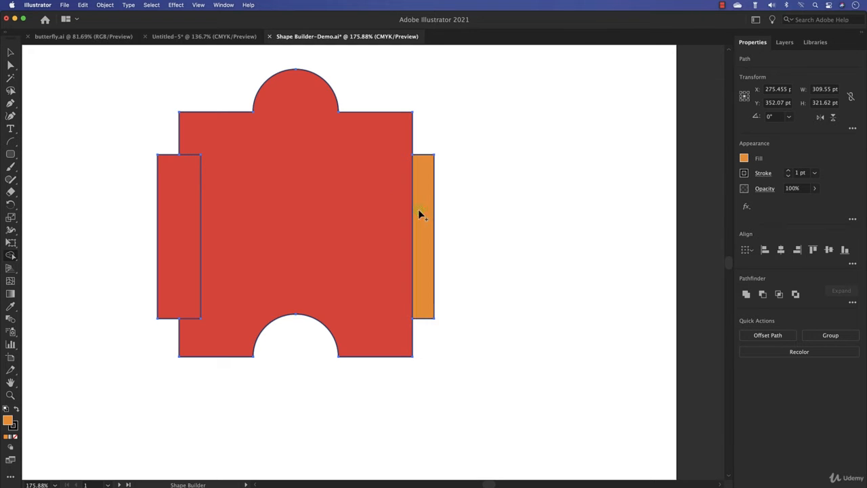
click(507, 219)
Step: Switch to the butterfly drawing in Untitled-5, examine both butterfly versions in butterfly.ai for reference, and return to Untitled-5
click(183, 37)
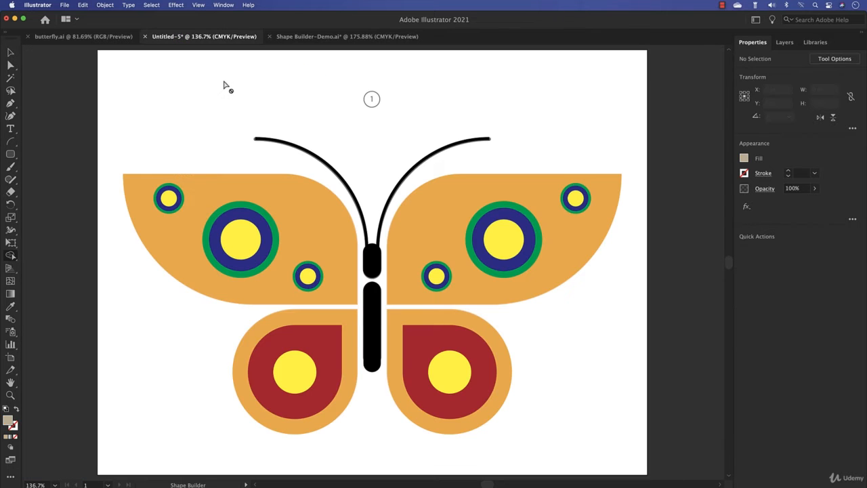
click(11, 52)
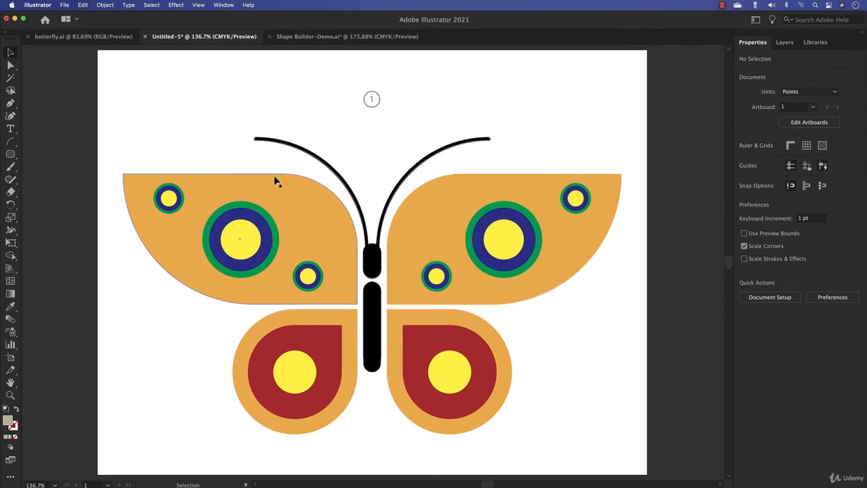
drag(267, 180, 240, 191)
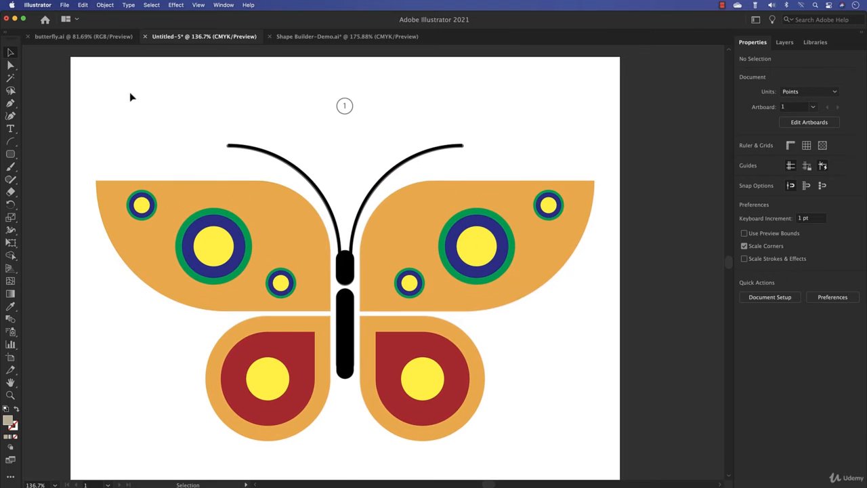
click(78, 36)
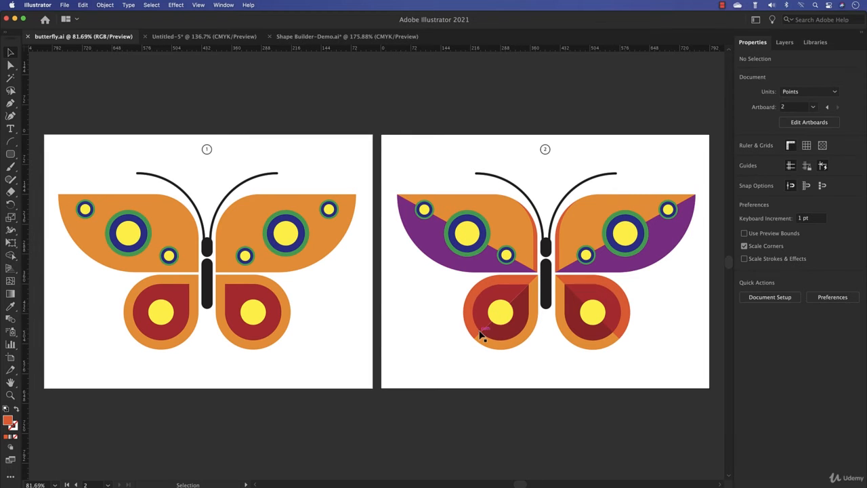
click(196, 38)
Step: Duplicate the butterfly's upper left wing about 6.7 pt horizontally to the left
click(270, 201)
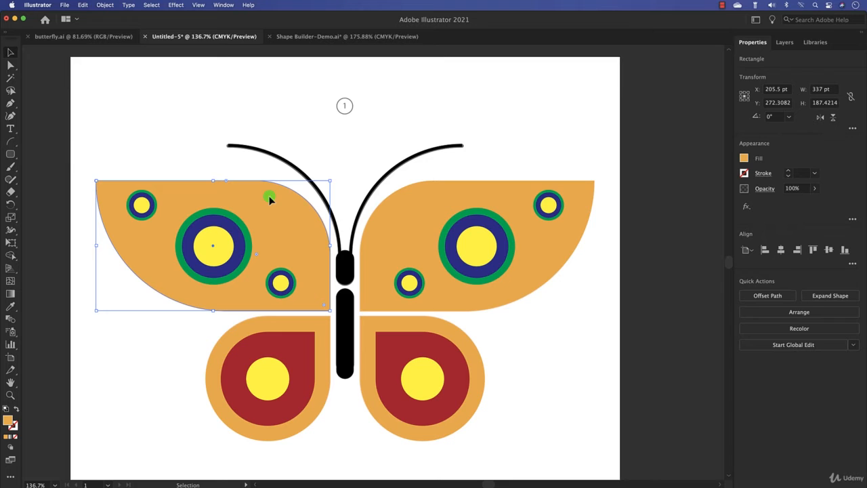
drag(270, 199, 266, 201)
key(shift)
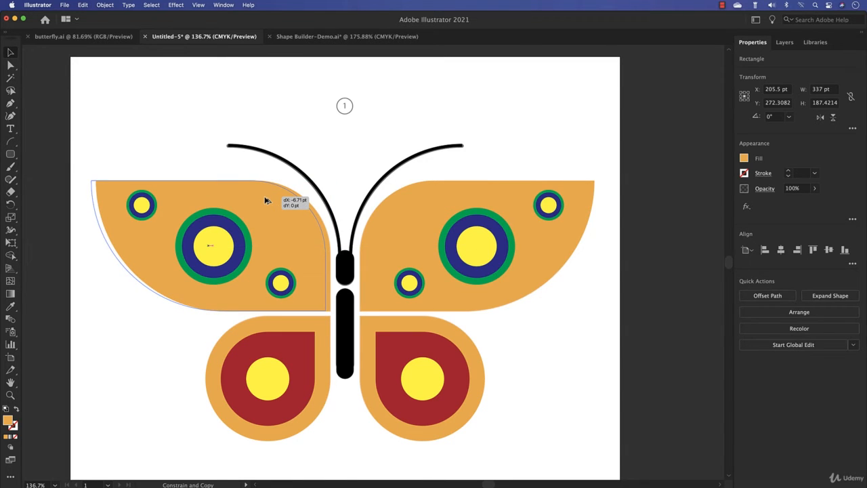
drag(266, 200, 265, 200)
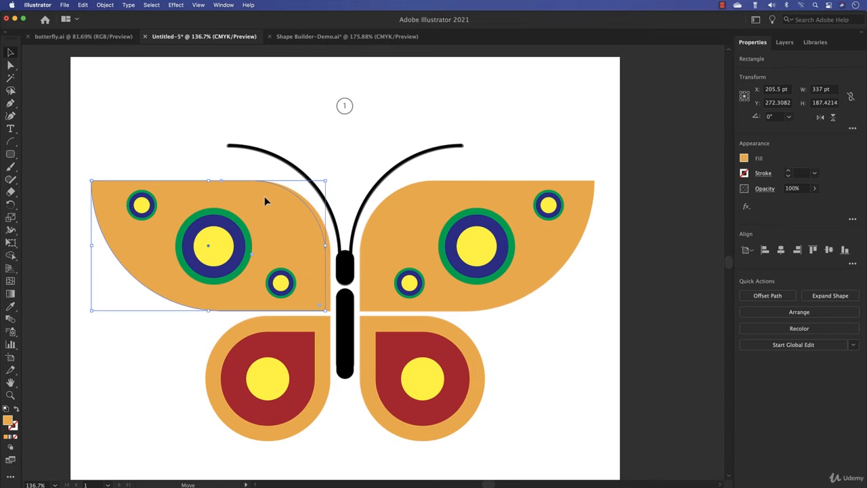
Step: Recolour the thin crescent along the inner right edge of the two overlapping upper left wings orange-red with Shape Builder
drag(148, 134, 188, 185)
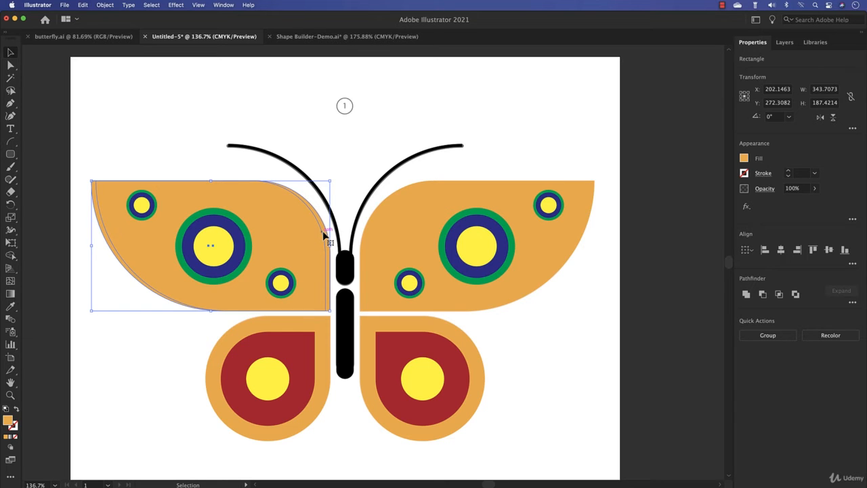
click(12, 256)
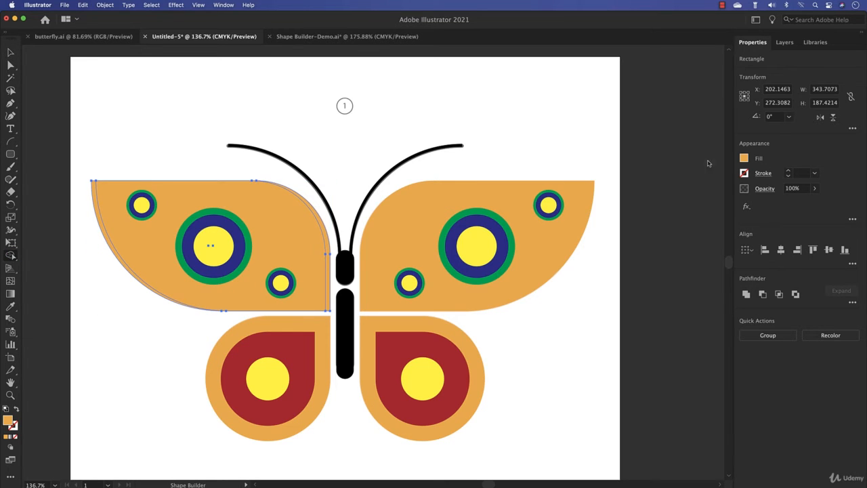
click(744, 158)
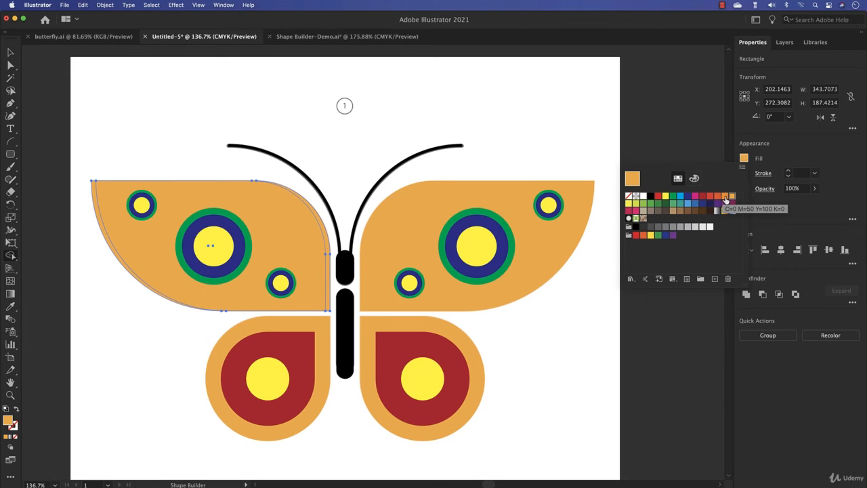
click(718, 196)
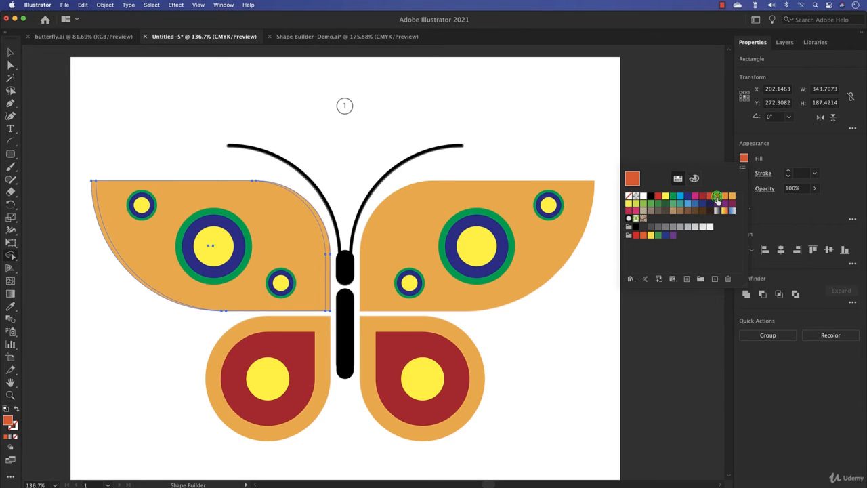
click(323, 234)
click(322, 232)
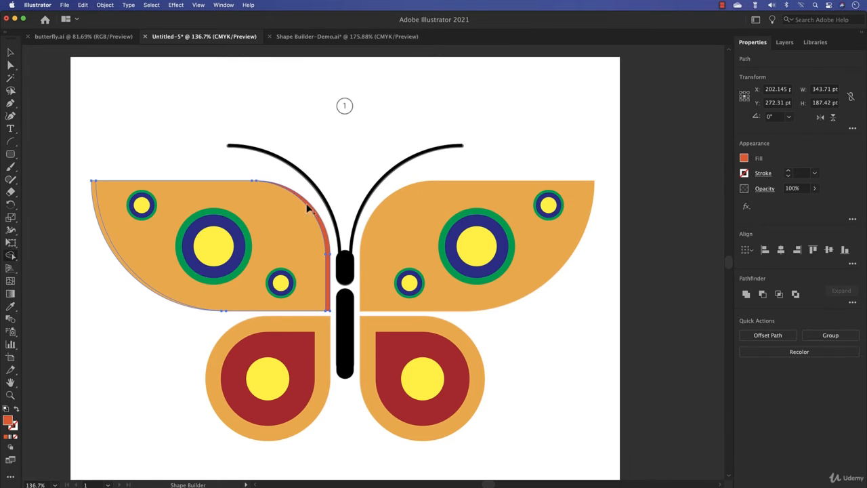
Step: Delete the duplicate wing's leftover strip outside the left edge of the original upper left wing
click(11, 52)
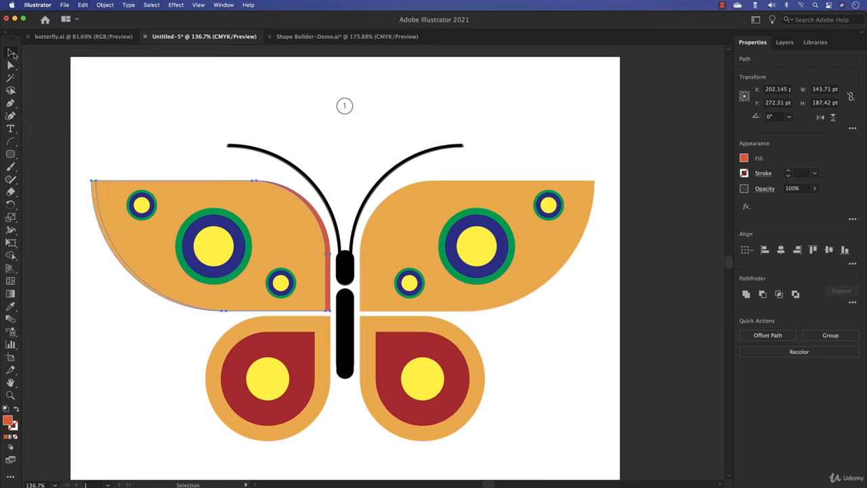
click(74, 264)
click(111, 255)
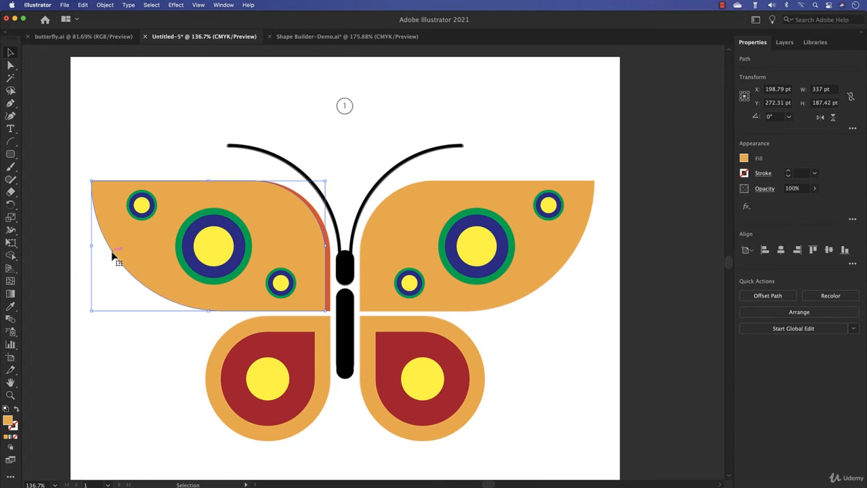
click(111, 254)
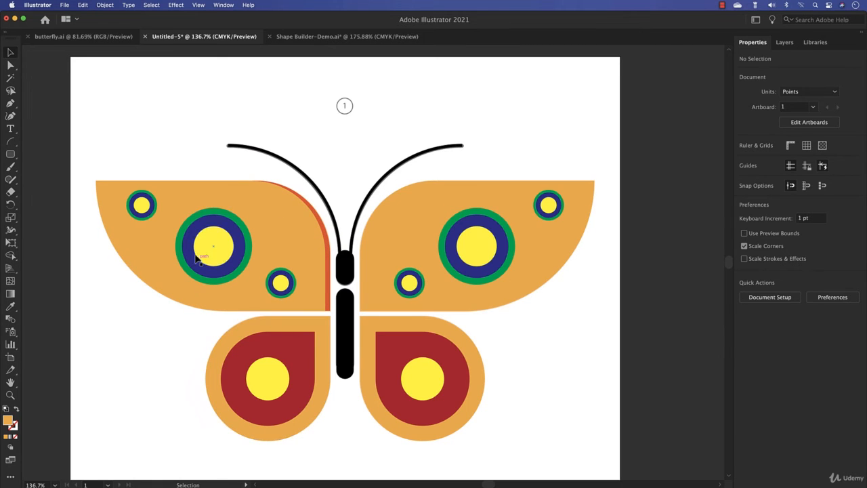
Step: Draw a straight line about 337 pt wide and 187 pt high from the upper left wing's outer tip to its inner bottom corner
click(11, 142)
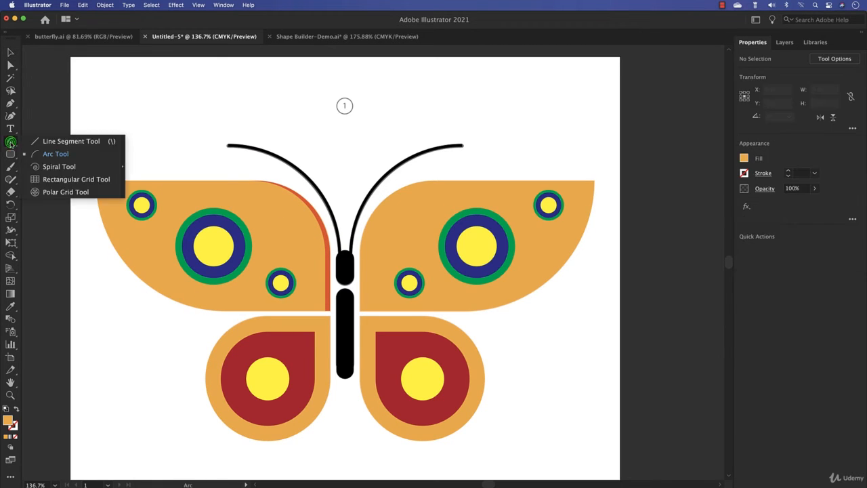
click(74, 143)
drag(95, 181, 330, 310)
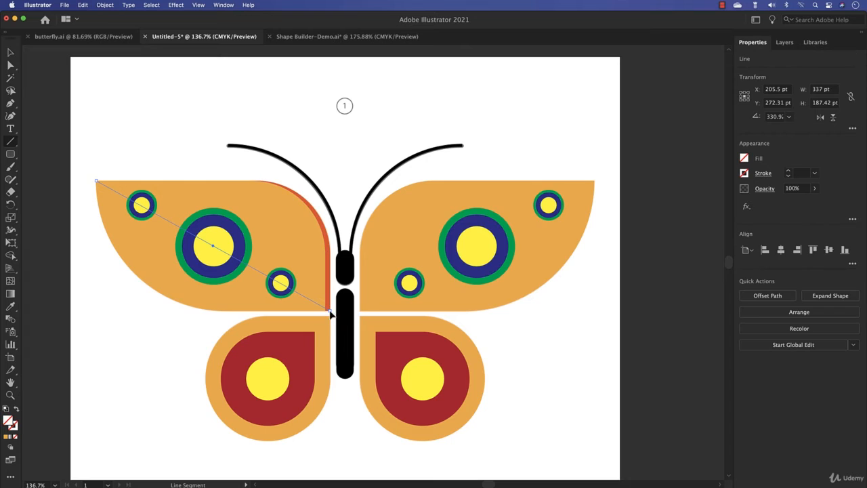
Step: Recolour the half of the upper left wing below the diagonal line purple with Shape Builder, and deselect the artwork
click(9, 52)
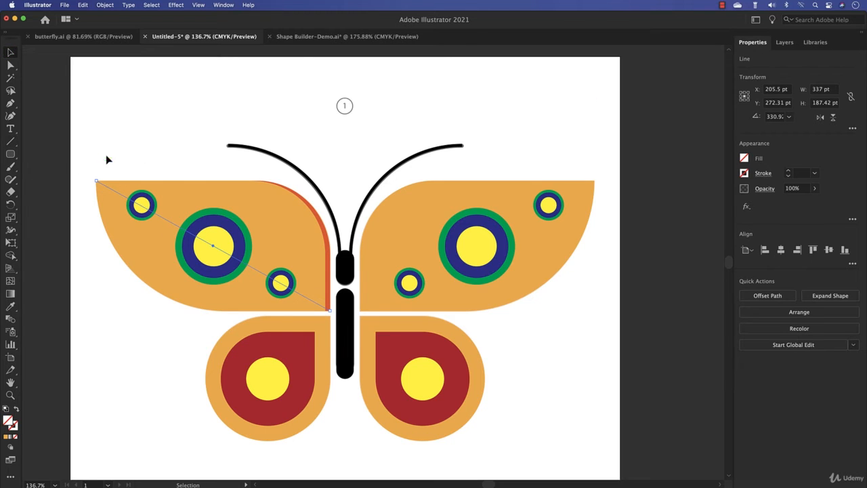
drag(92, 199, 95, 196)
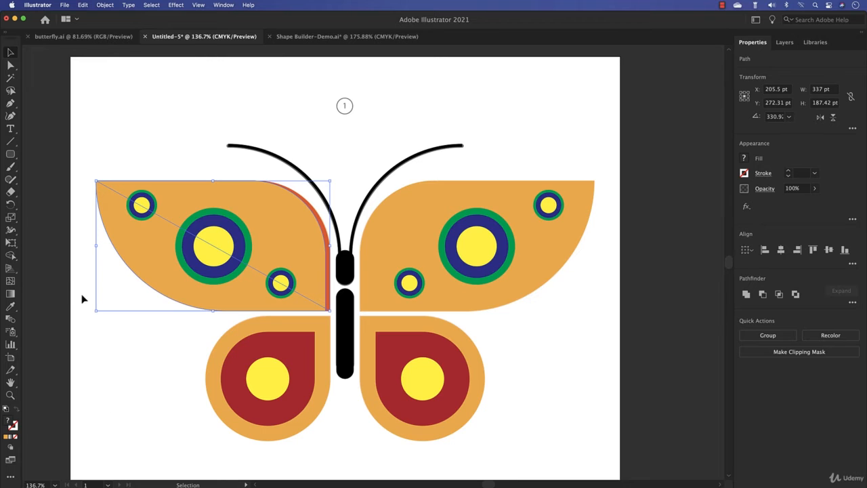
click(11, 256)
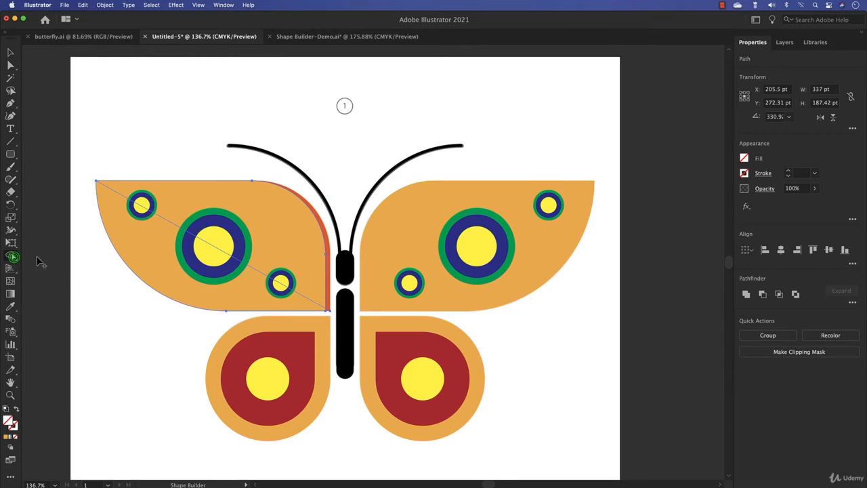
click(744, 159)
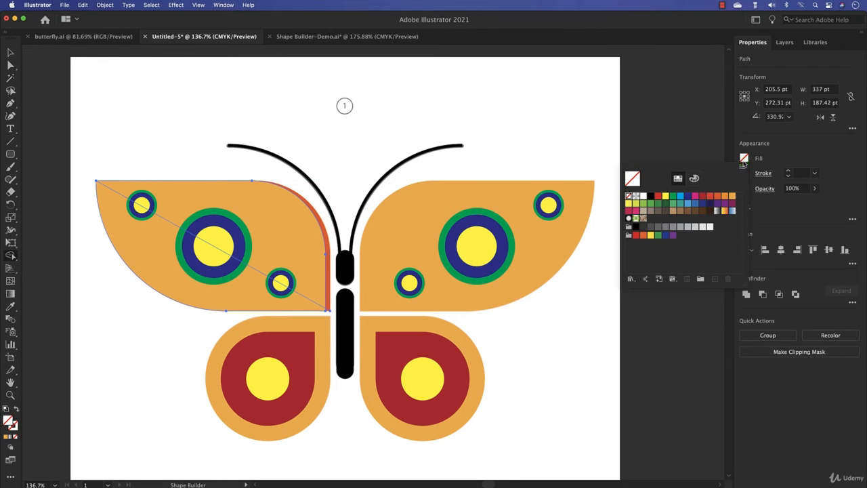
click(727, 211)
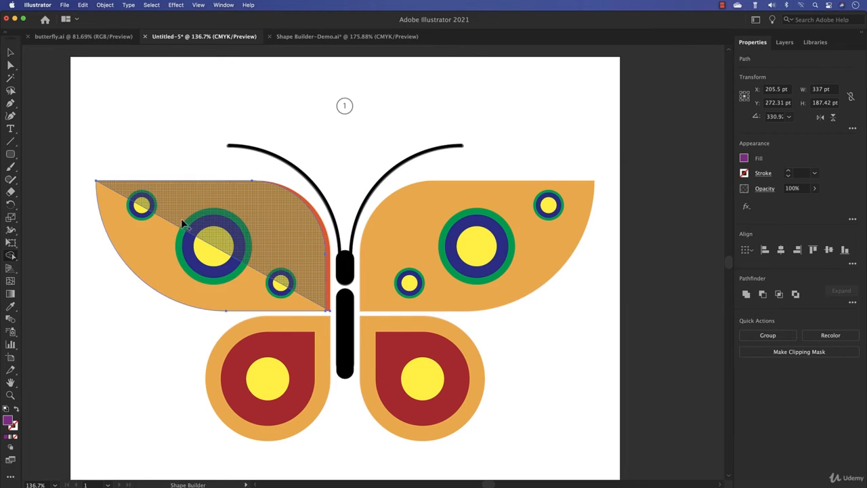
click(144, 265)
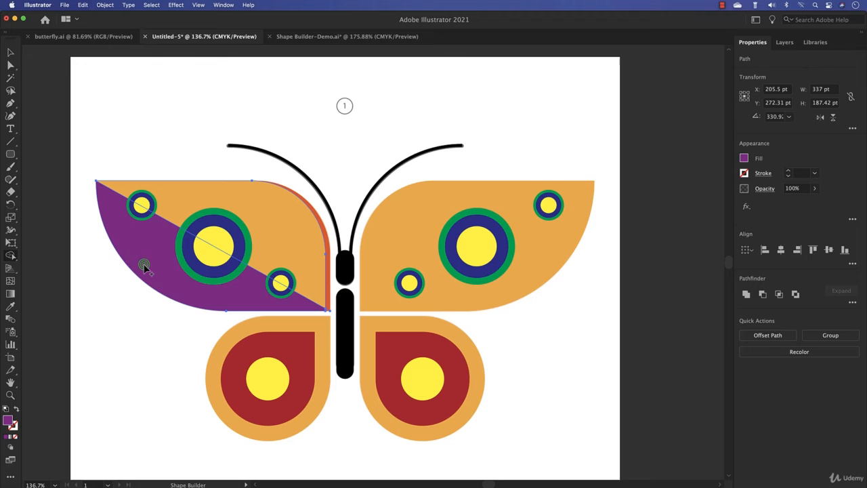
click(12, 54)
click(130, 82)
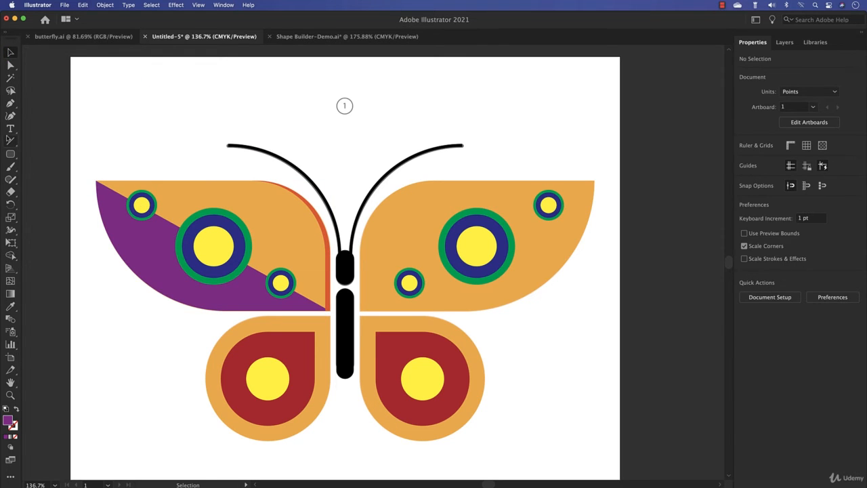
Step: Draw a 225° line about 189 pt wide and high from the lower left wing's inner top corner and select it with the wing
click(11, 142)
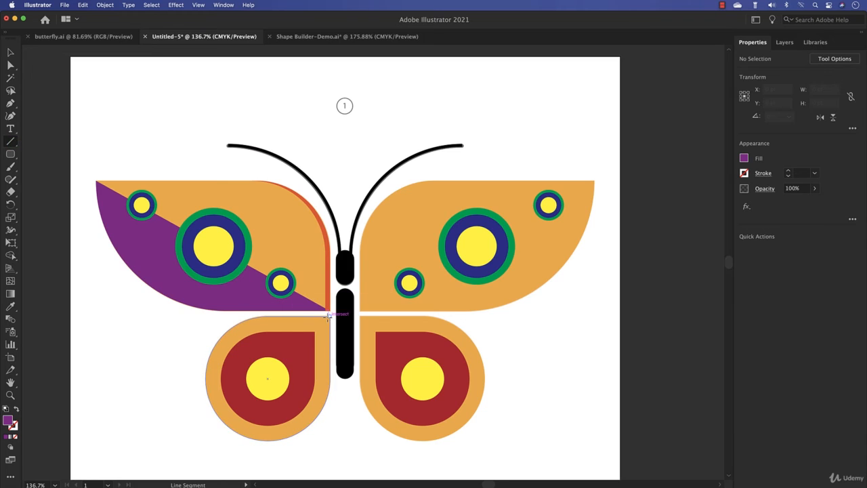
drag(329, 316, 203, 452)
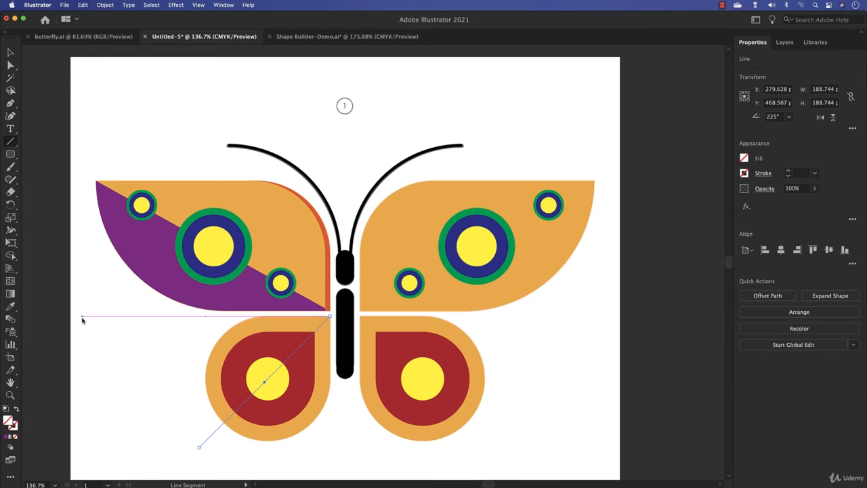
click(11, 53)
drag(149, 361, 313, 460)
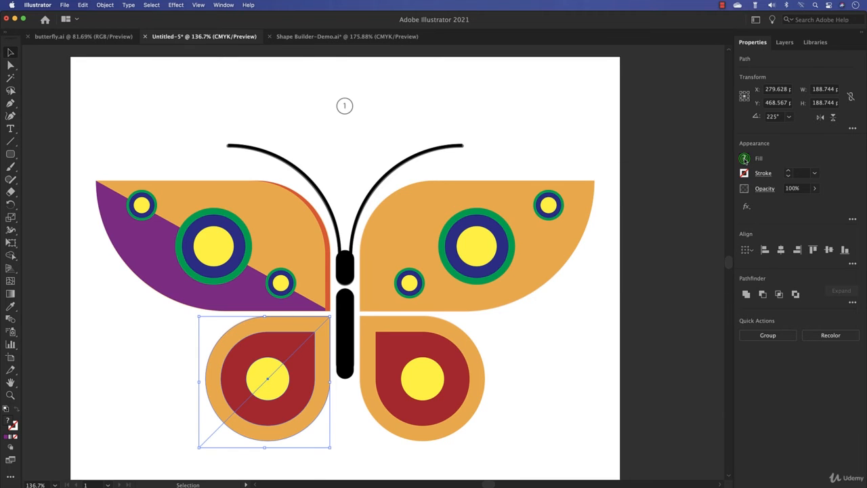
Step: Recolour the upper left half of the lower left wing's outer band orange-red with Shape Builder
click(10, 256)
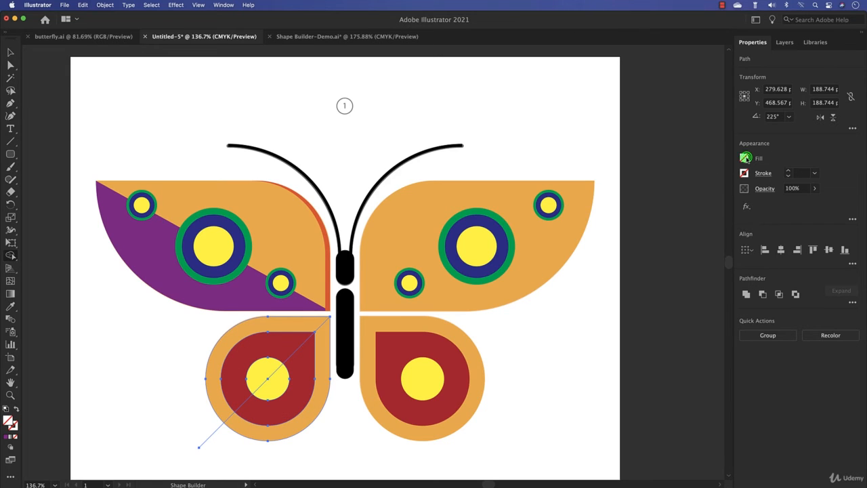
click(744, 158)
click(718, 196)
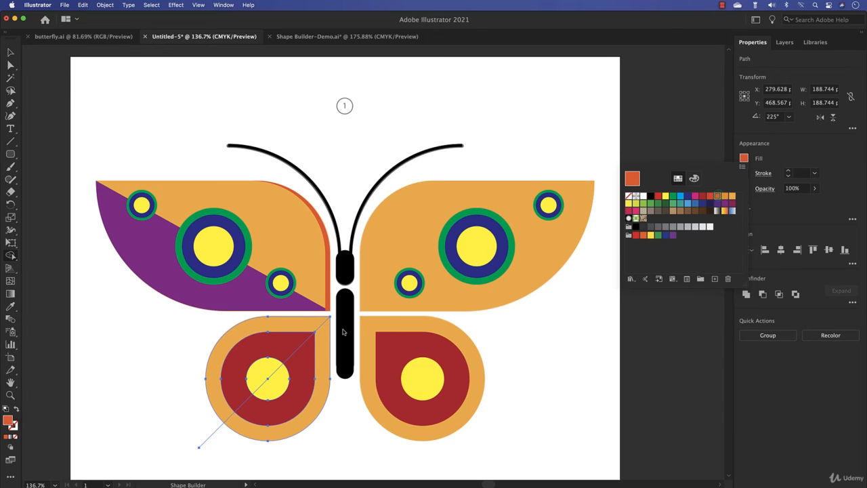
click(276, 331)
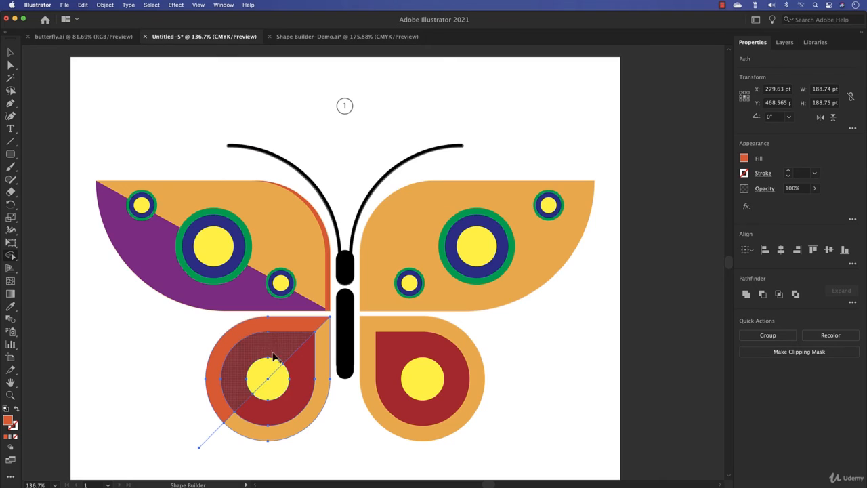
Step: Recolour the upper left half of the lower left wing's inner teardrop with the red C=0 M=90 Y=85 K=0 swatch using Shape Builder
click(746, 157)
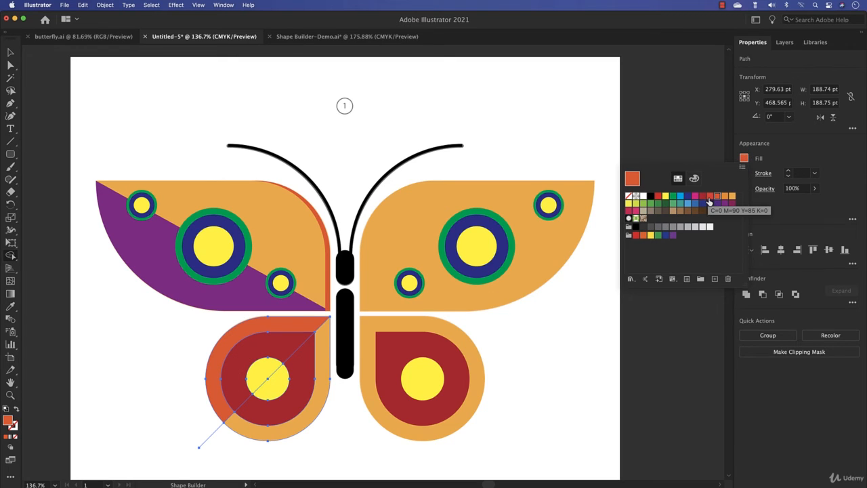
click(708, 201)
click(279, 351)
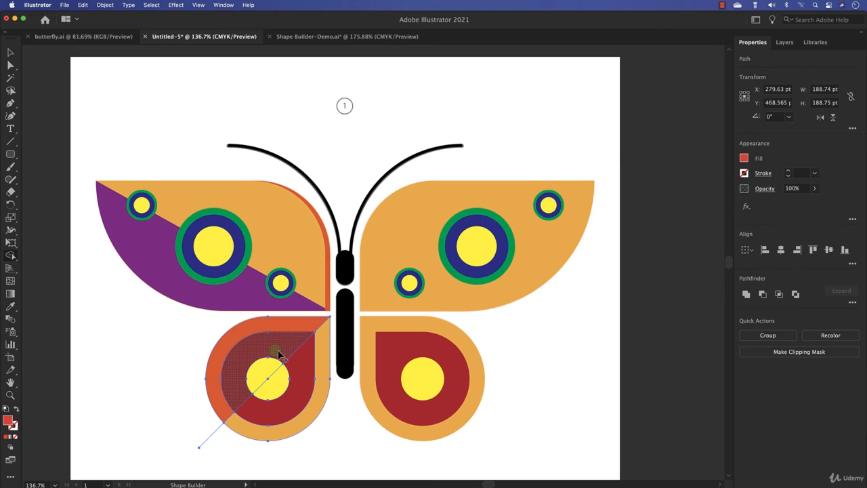
click(553, 406)
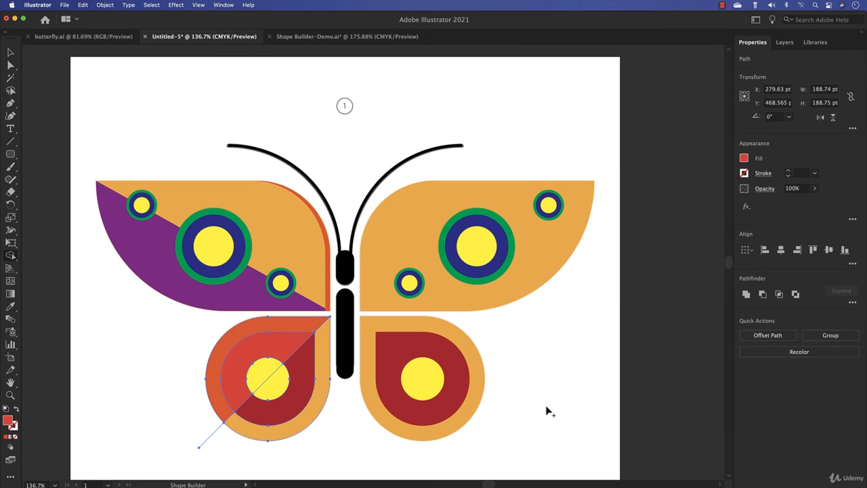
Step: Delete the leftover piece of the diagonal line that sticks out beyond the lower left wing
click(10, 52)
click(186, 409)
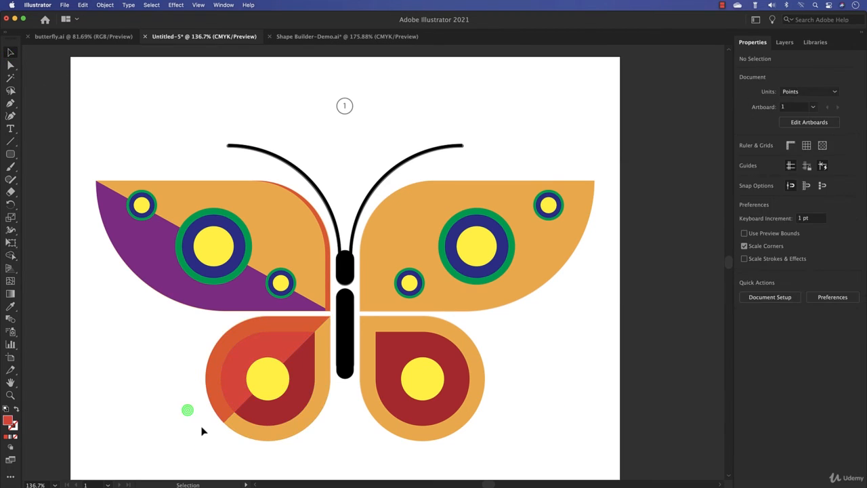
click(201, 428)
drag(210, 443, 224, 449)
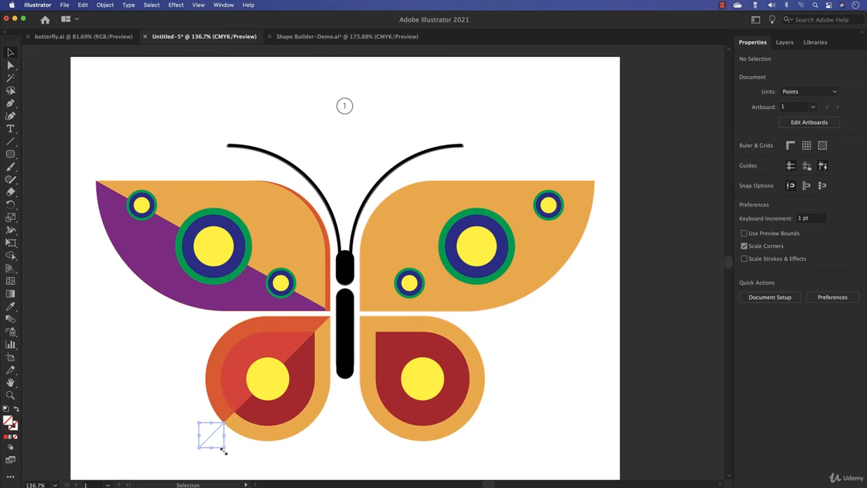
click(309, 474)
Step: Delete the old right-hand wings together with their circles, including the remaining small lower circle
drag(458, 450, 548, 166)
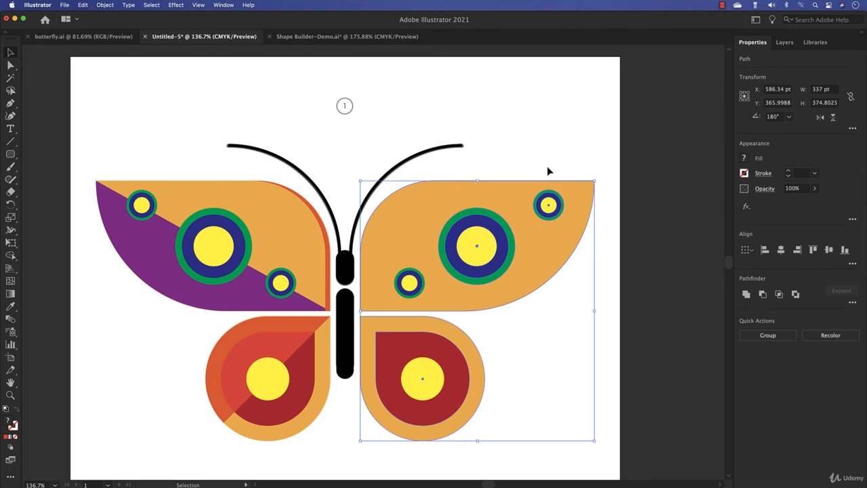
key(Delete)
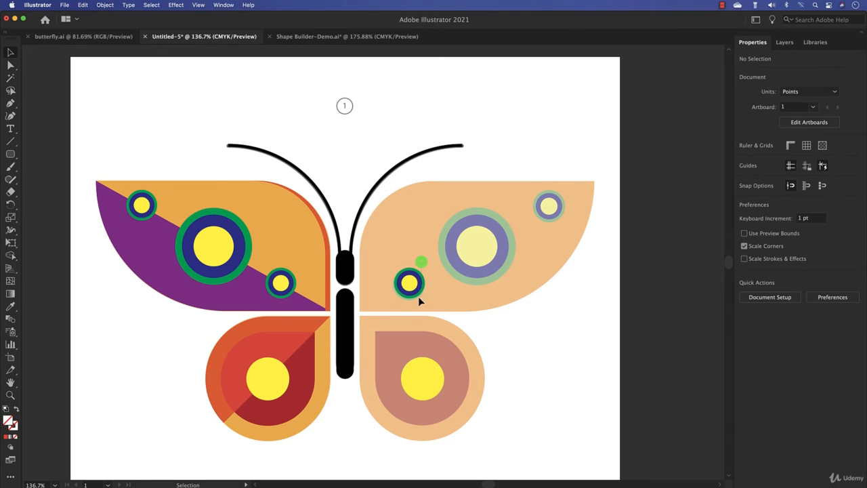
drag(419, 298, 402, 307)
key(Delete)
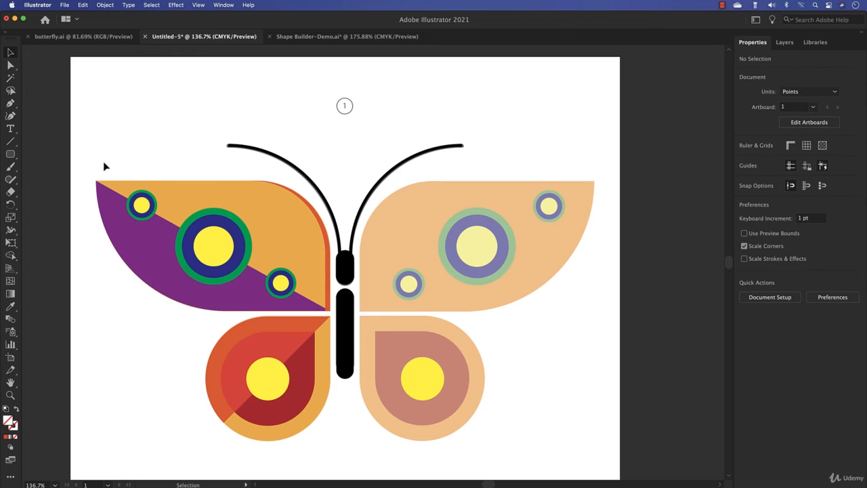
drag(88, 169, 340, 455)
shift+click(263, 152)
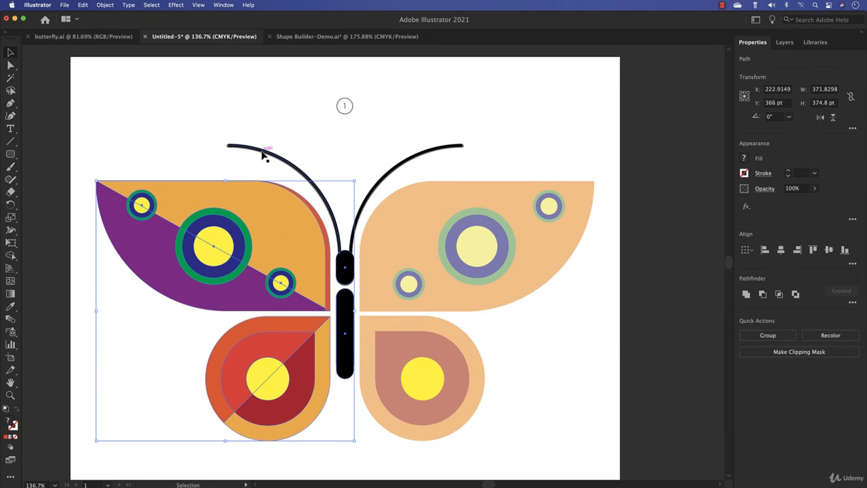
key(a)
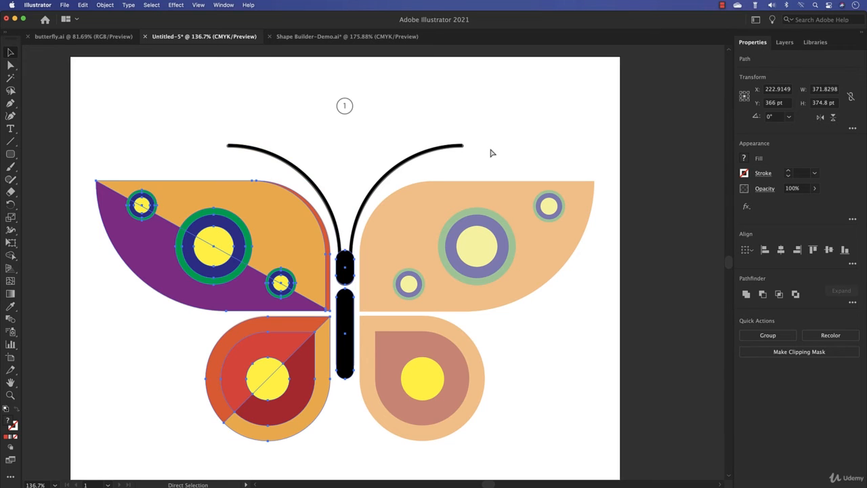
key(v)
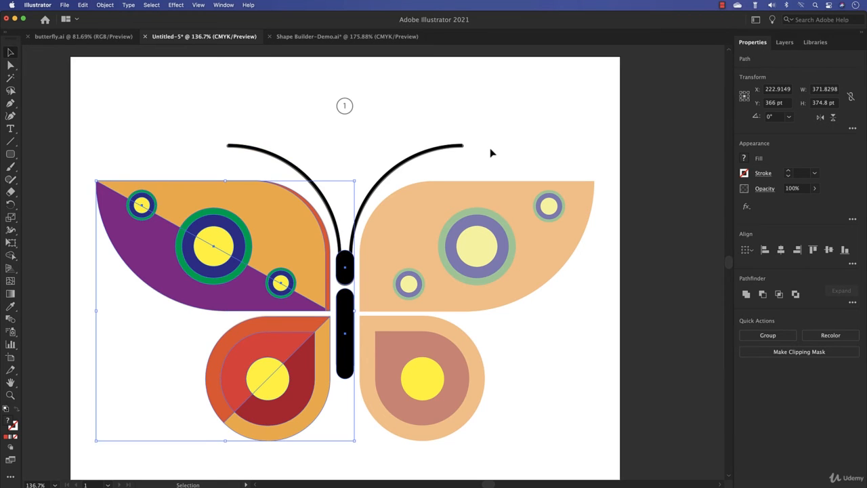
key(a)
key(v)
click(521, 341)
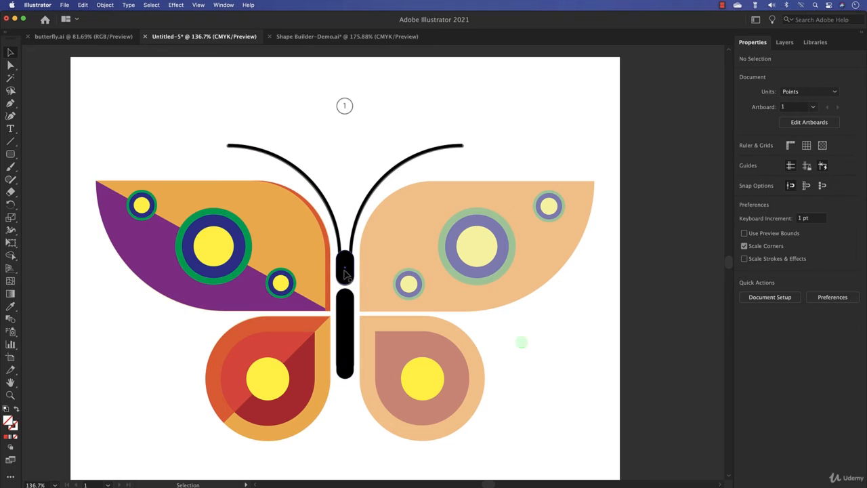
Step: Place a horizontally mirrored copy of both left wings, without the antenna, on the right side of the body and hide the template layer
drag(82, 172, 311, 438)
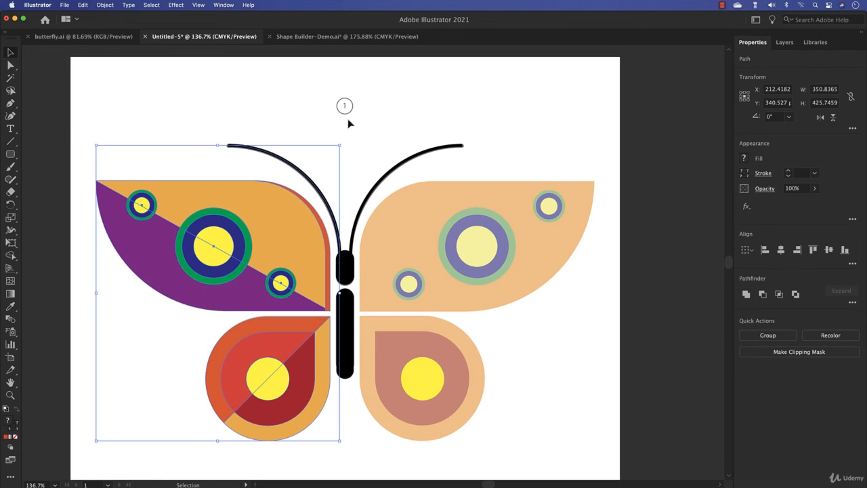
shift+click(296, 167)
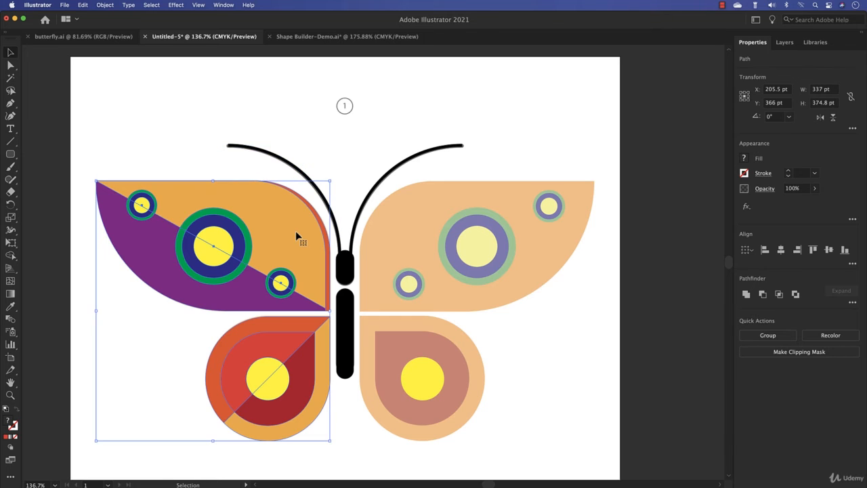
key(a)
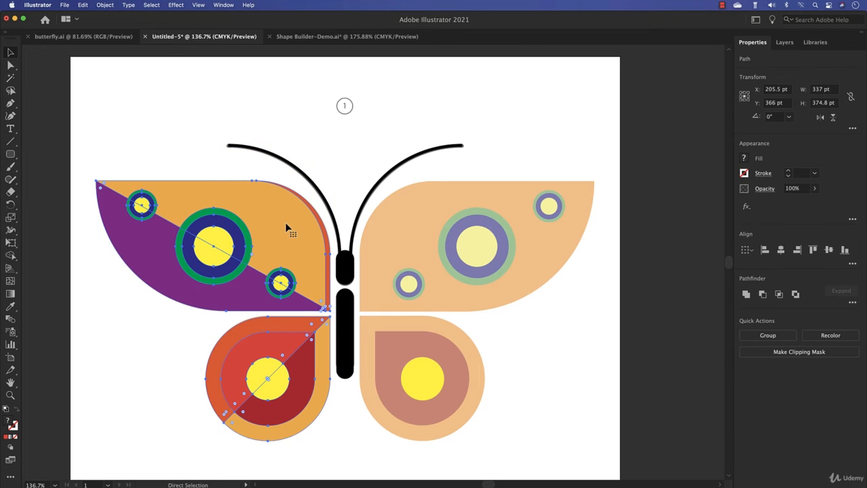
key(v)
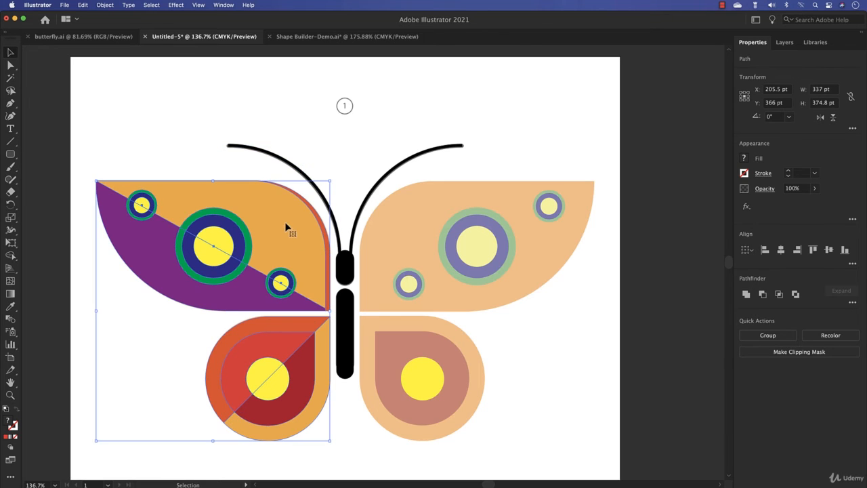
click(820, 118)
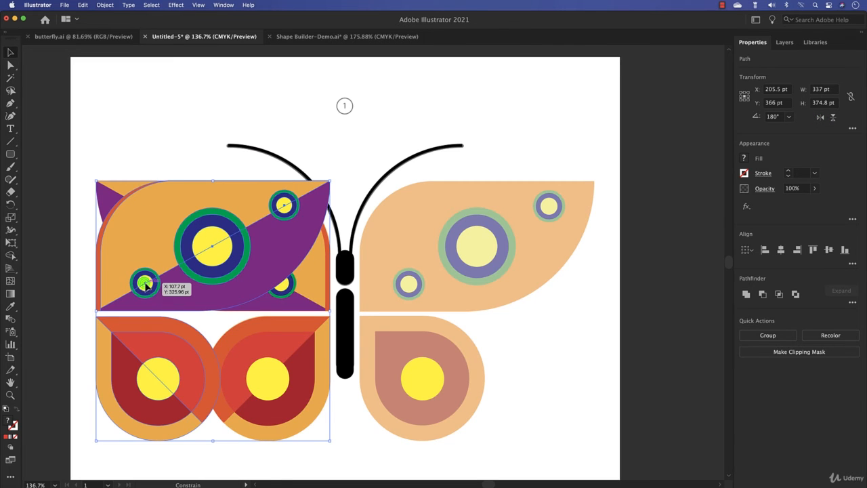
drag(144, 286, 409, 290)
click(515, 355)
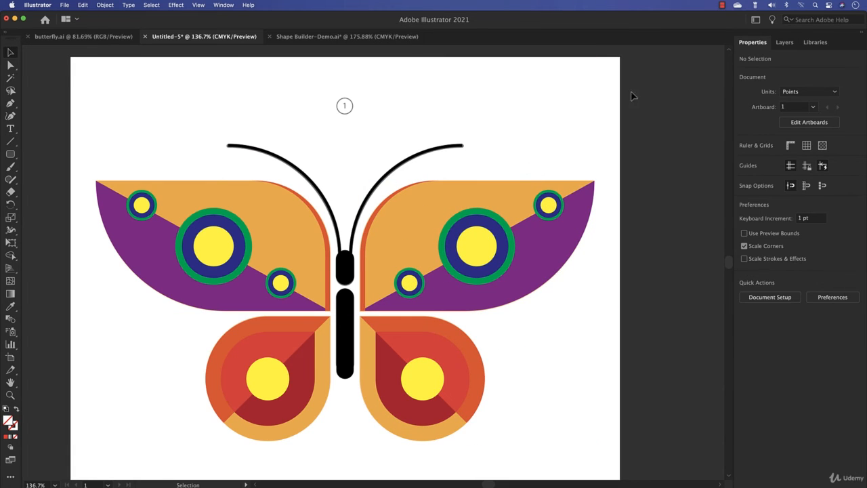
click(786, 42)
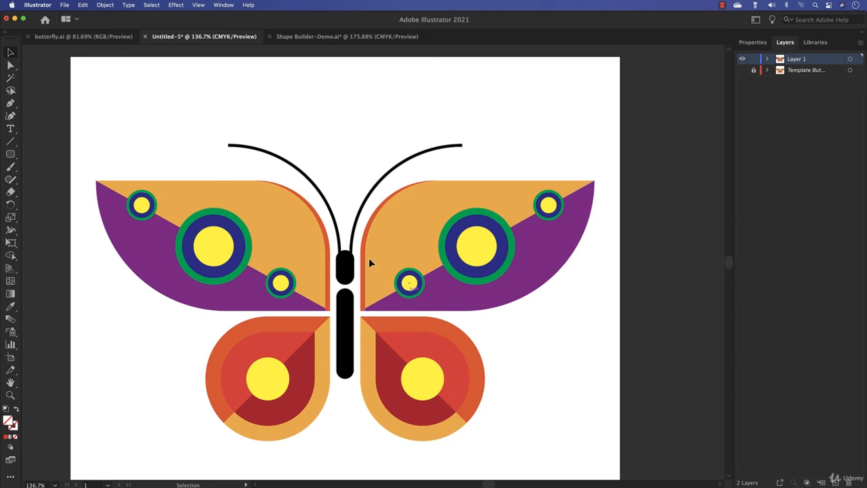
mouse_move(161, 151)
mouse_down()
mouse_move(244, 252)
mouse_move(250, 287)
mouse_up()
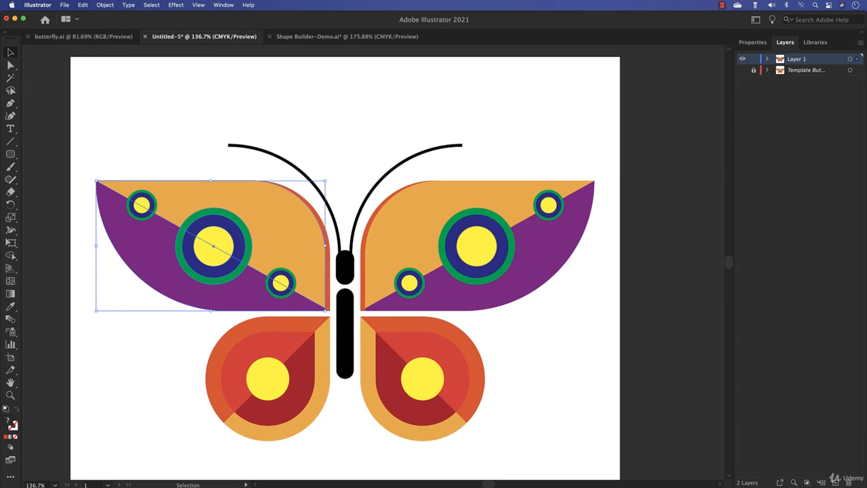
click(10, 141)
mouse_move(118, 96)
mouse_down()
mouse_move(177, 125)
mouse_move(229, 105)
mouse_move(180, 148)
mouse_up()
click(11, 66)
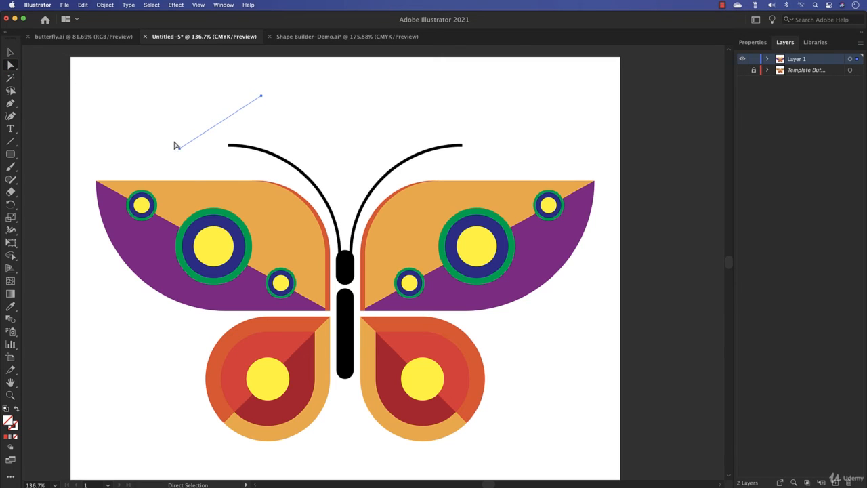
mouse_move(179, 149)
mouse_down()
mouse_move(195, 139)
mouse_move(188, 137)
mouse_up()
drag(268, 84, 108, 130)
key(Delete)
drag(138, 114, 216, 302)
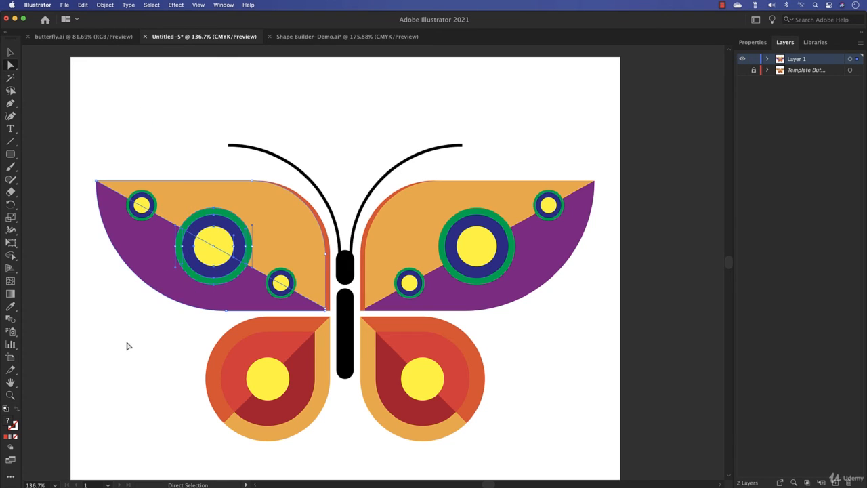
click(10, 52)
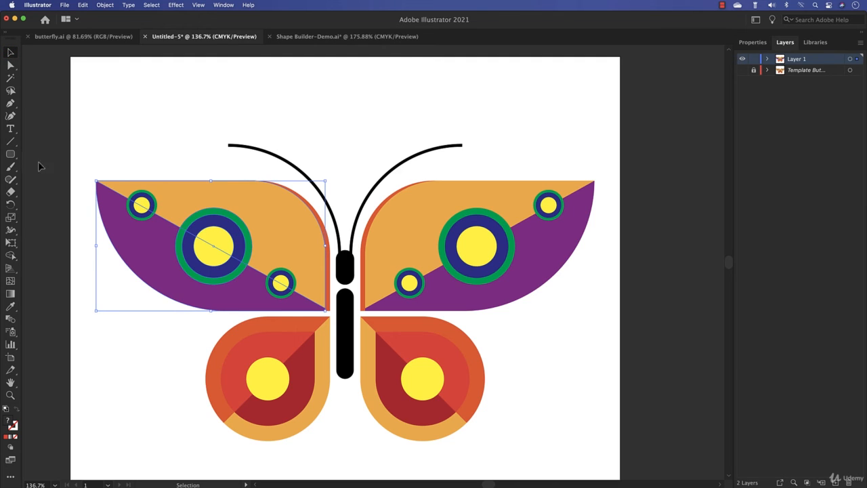
click(144, 130)
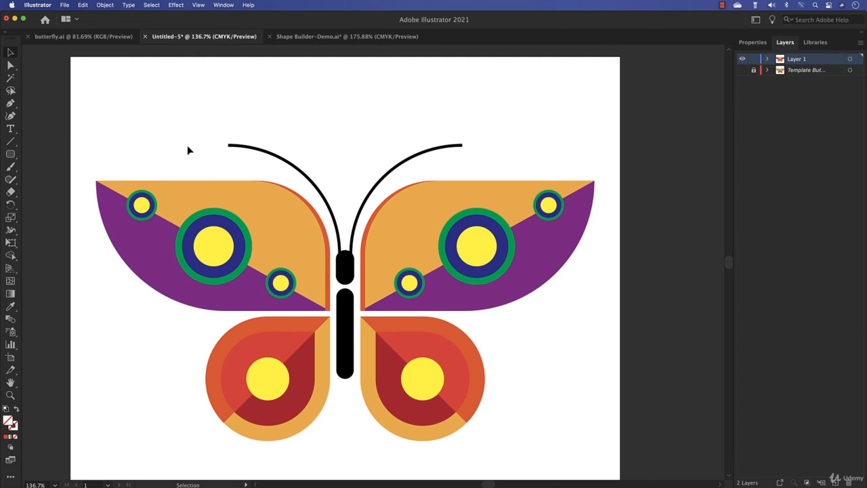
Step: Set up Shape Builder on the upper left wing's large circle and diagonal line with a darker green HSB fill at brightness 54
click(216, 247)
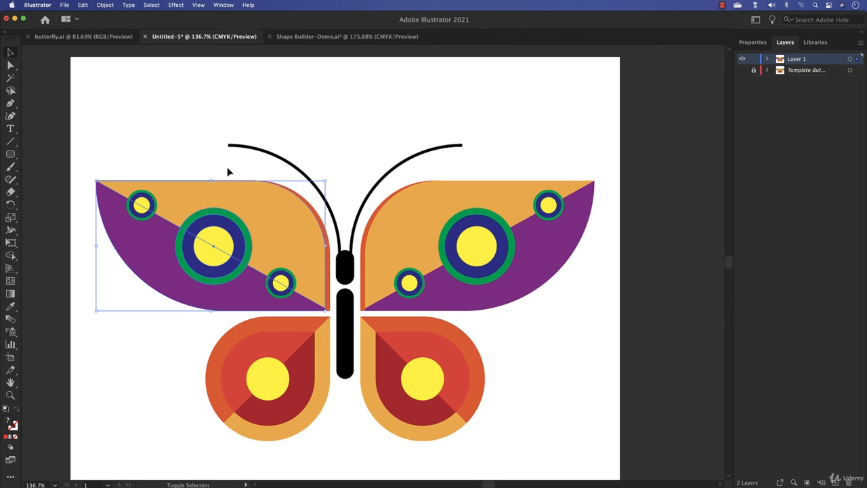
shift+click(158, 295)
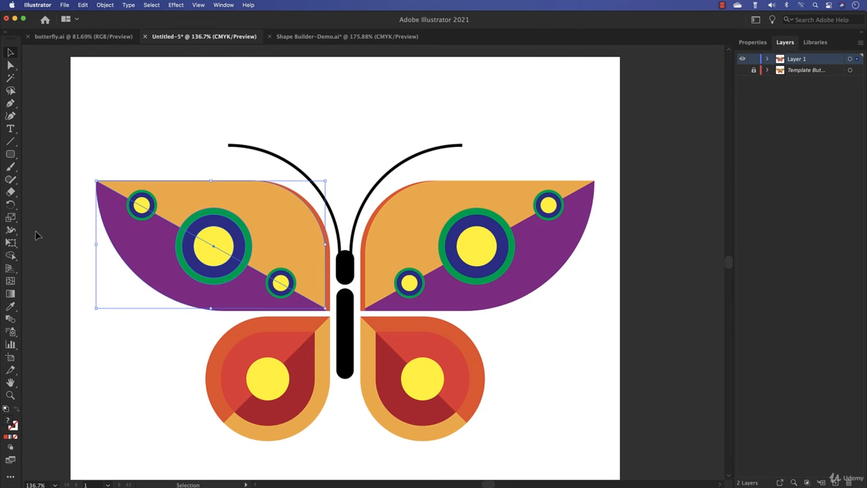
click(11, 257)
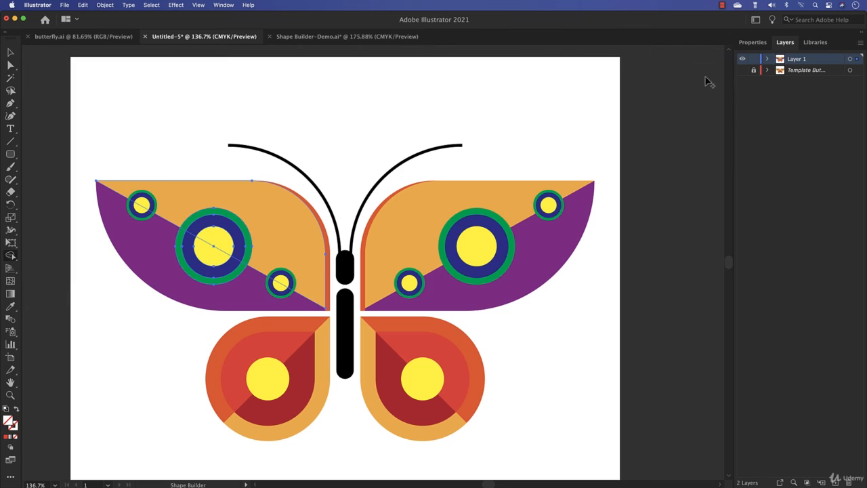
click(753, 42)
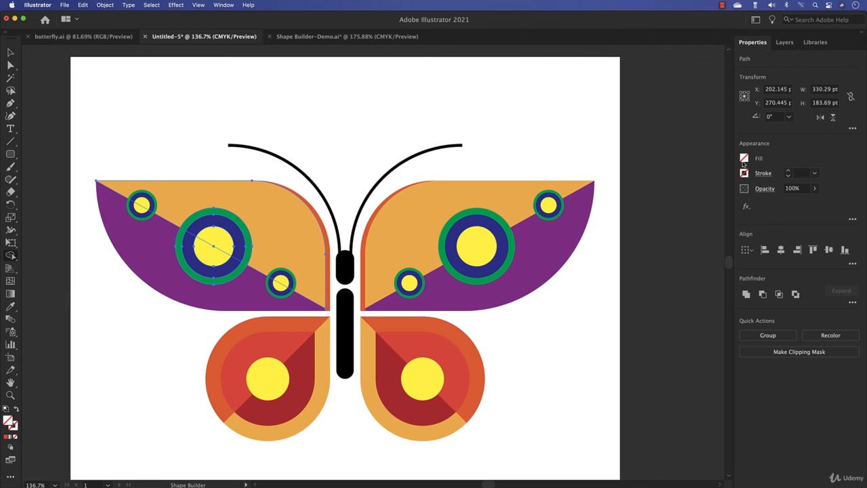
click(743, 160)
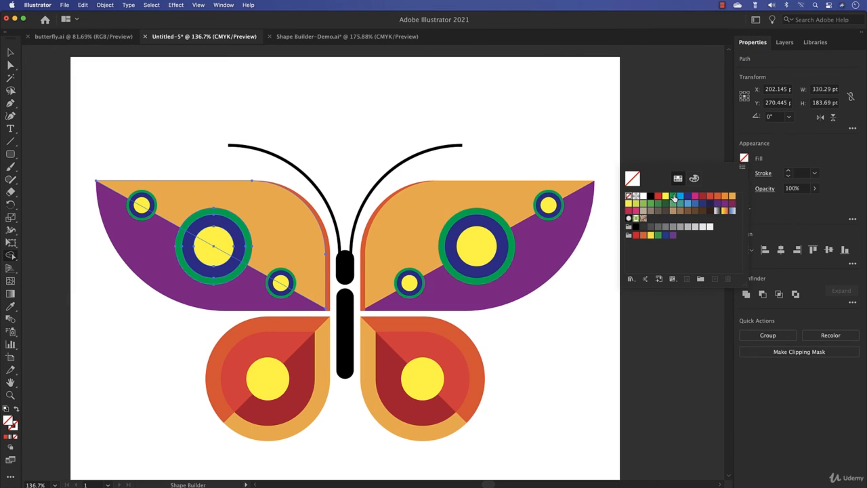
click(673, 196)
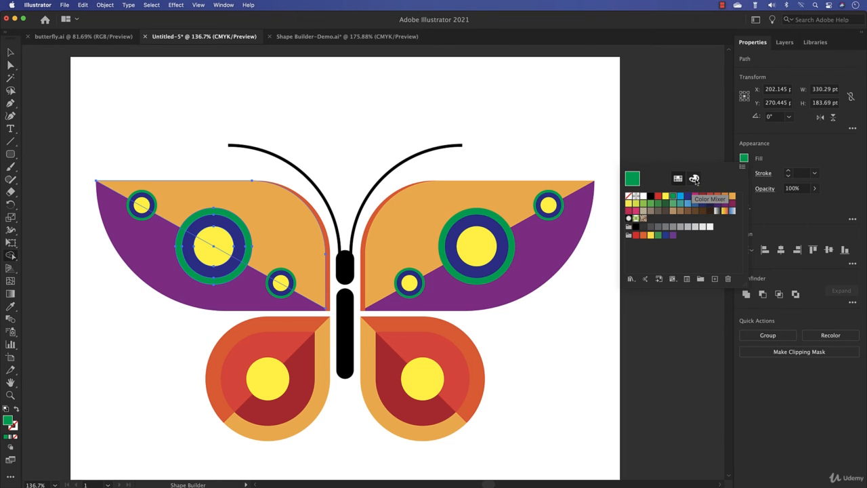
click(694, 179)
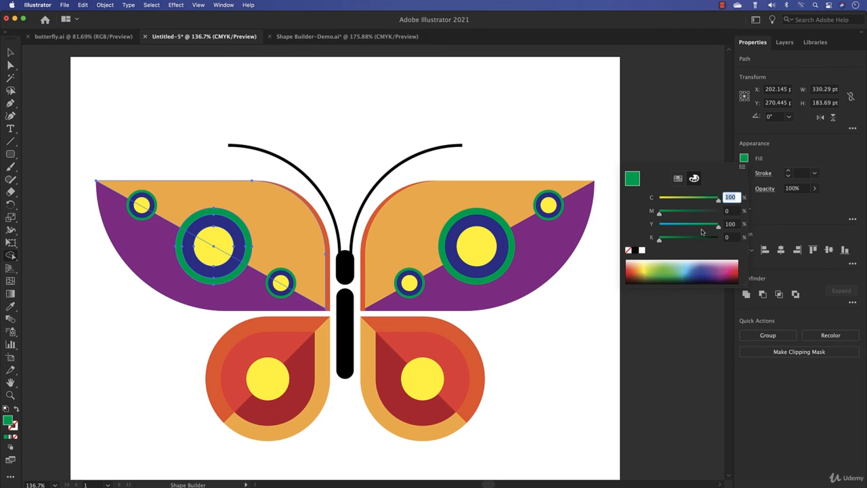
click(743, 168)
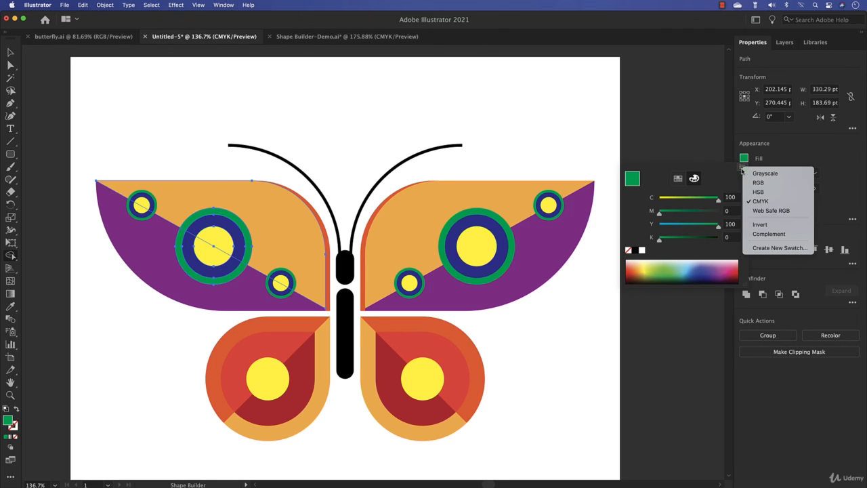
click(768, 193)
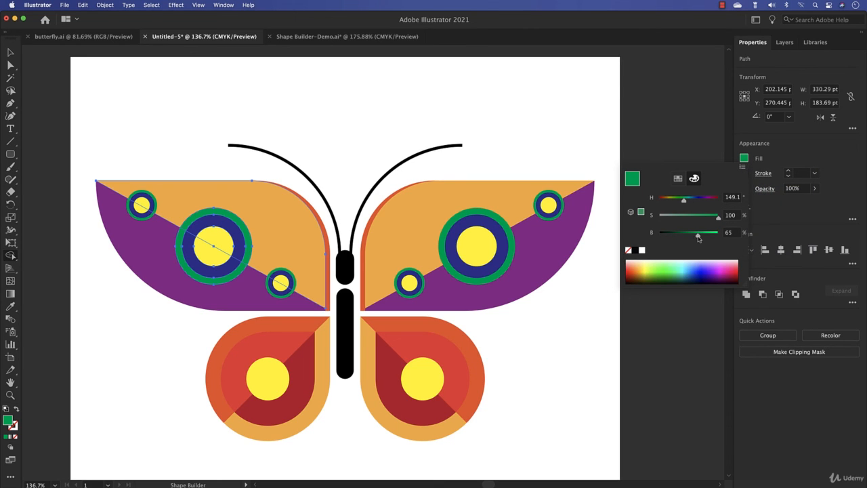
drag(699, 238, 692, 238)
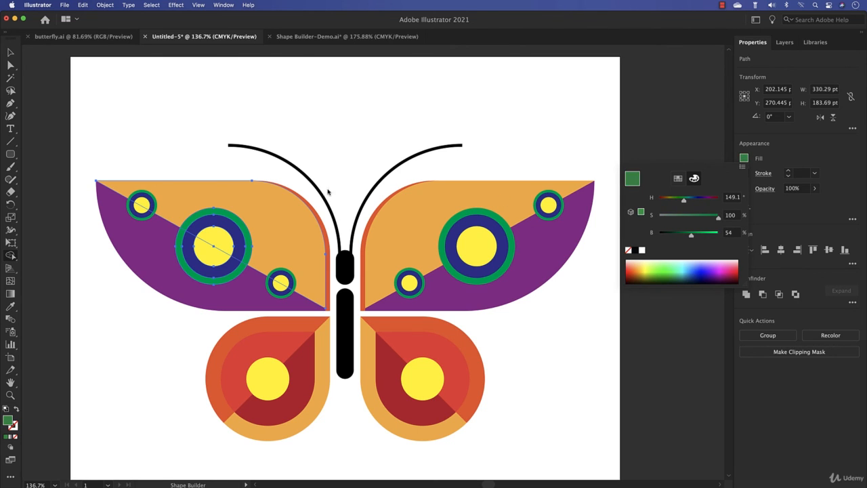
Step: Recolour the upper right half of the large green ring on the upper left wing with the darker green, and clear the selection
click(229, 165)
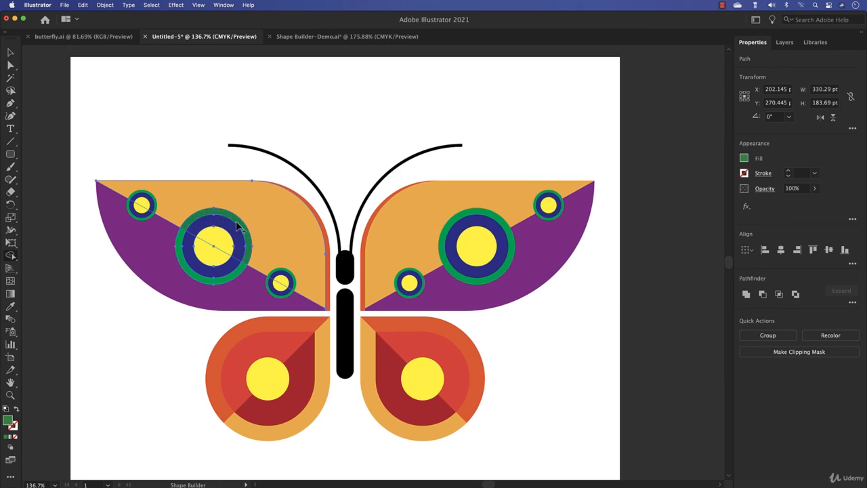
click(236, 222)
click(10, 53)
click(120, 88)
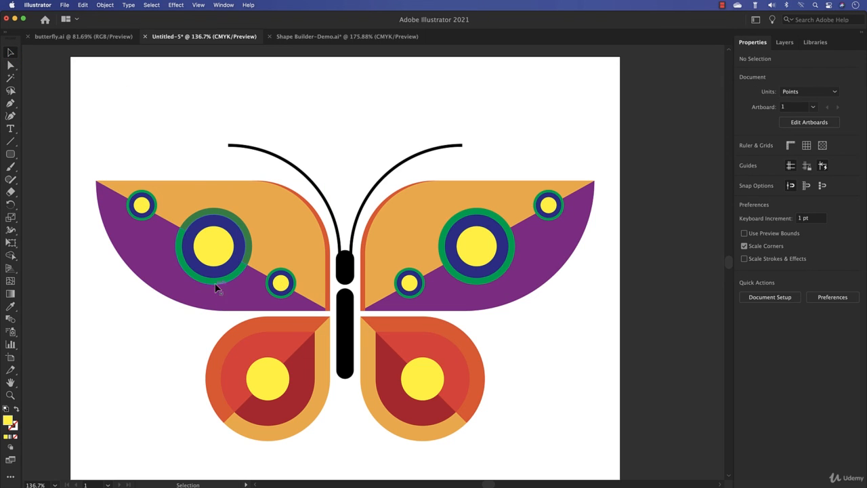
Step: Set up Shape Builder on the upper left wing's small outer circle with a lighter blue HSB fill at brightness 79
click(281, 285)
drag(107, 170, 148, 234)
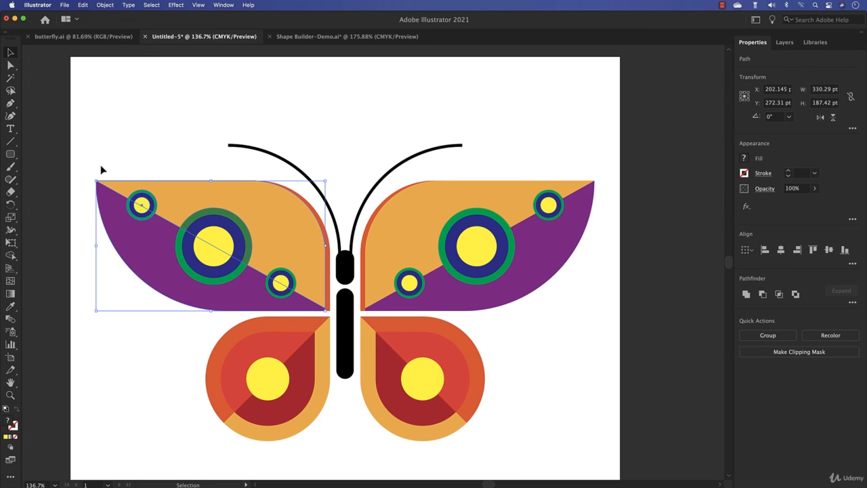
click(11, 255)
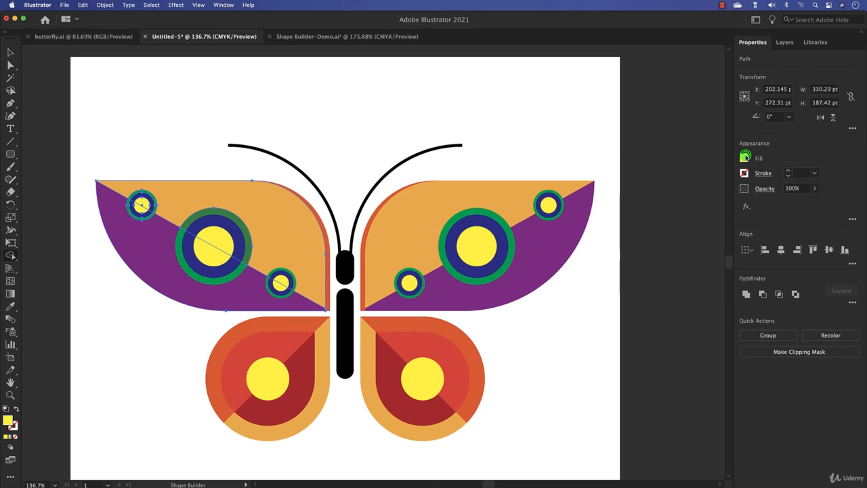
click(744, 158)
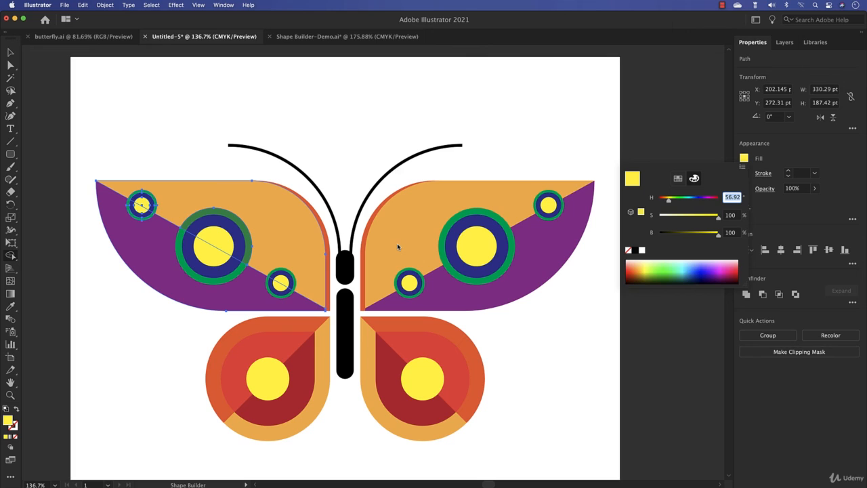
click(679, 178)
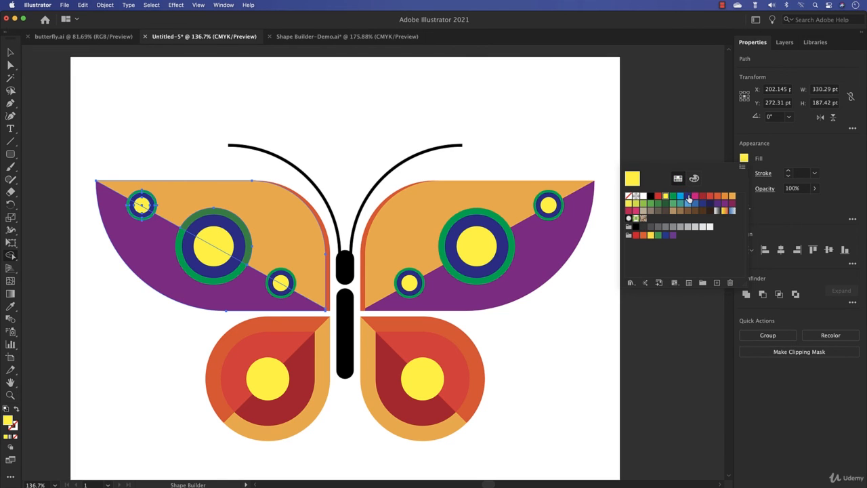
click(695, 203)
click(693, 178)
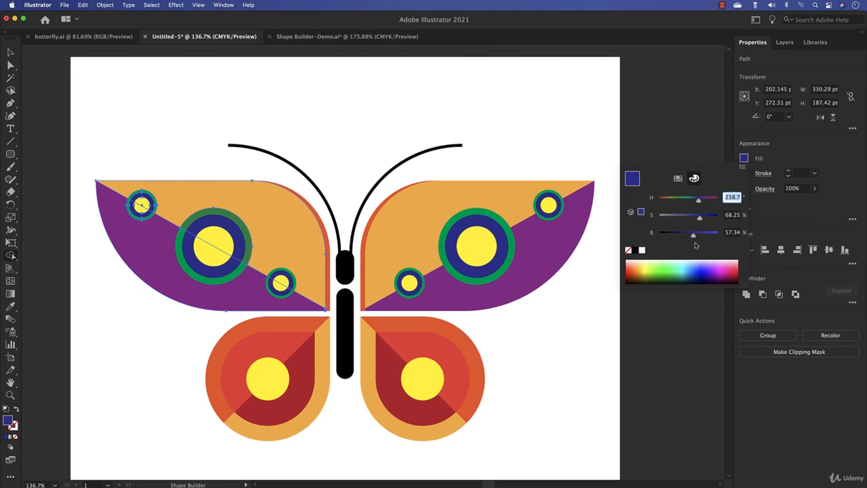
drag(693, 237, 706, 236)
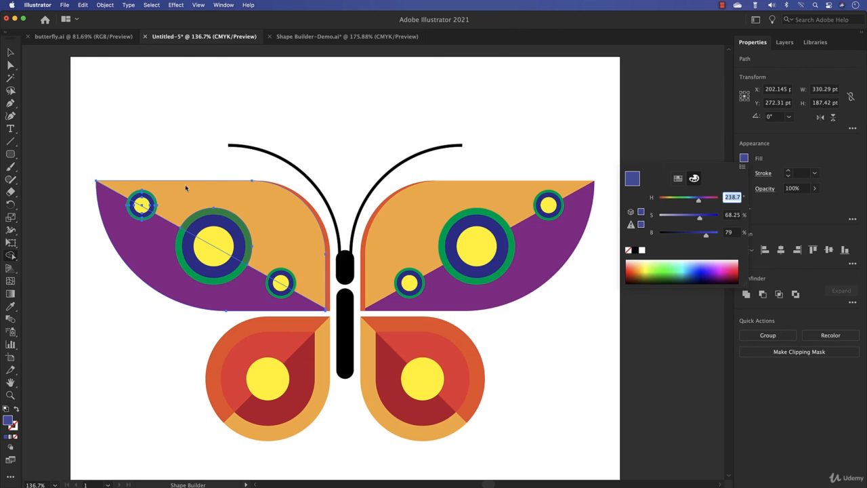
Step: Recolour the lower left half of the small outer circle's blue ring with the lighter blue, and clear the selection
click(136, 216)
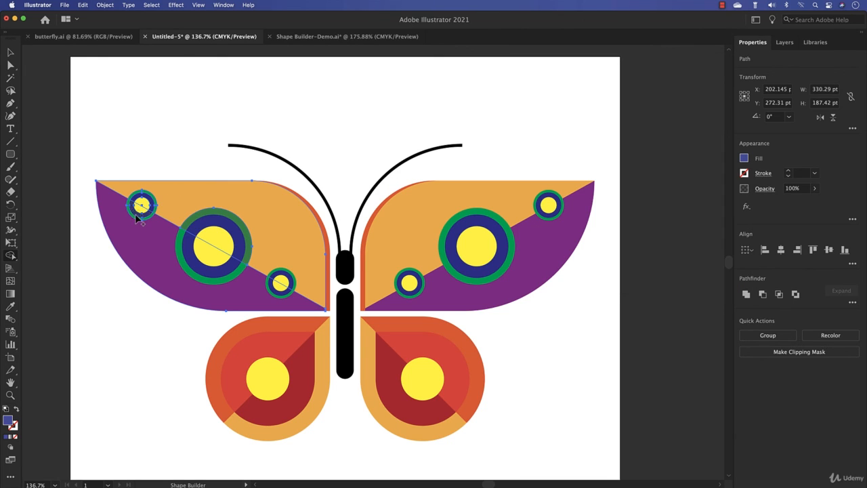
click(136, 216)
key(v)
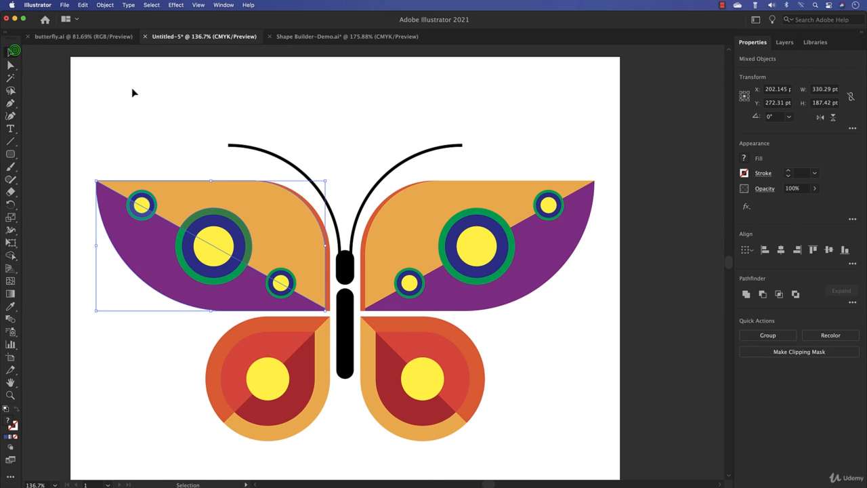
click(132, 88)
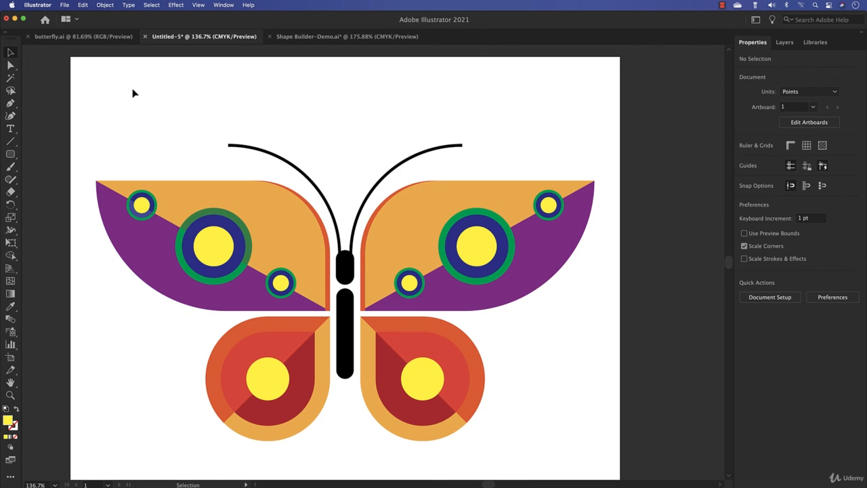